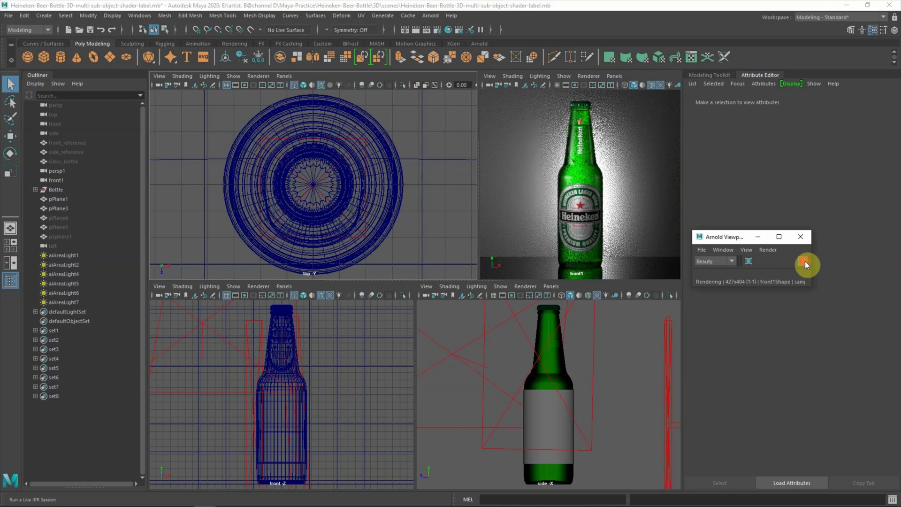
# - Stop the Arnold preview and hide Beer_Liquid through Neck_logo, leaving only Front_label visible
pyautogui.click(804, 261)
pyautogui.click(35, 189)
pyautogui.click(66, 199)
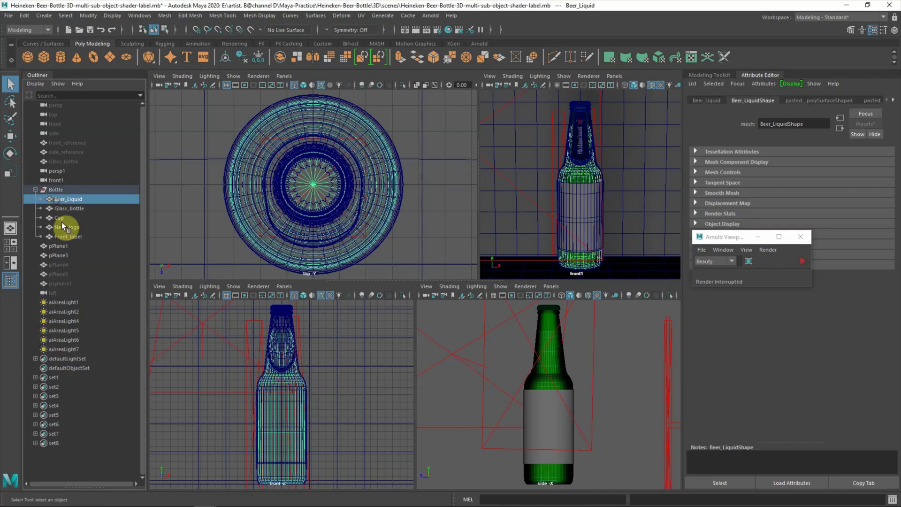
pyautogui.keyDown('shift'); pyautogui.click(62, 227); pyautogui.keyUp('shift')
pyautogui.hotkey('ctrl', 'h')
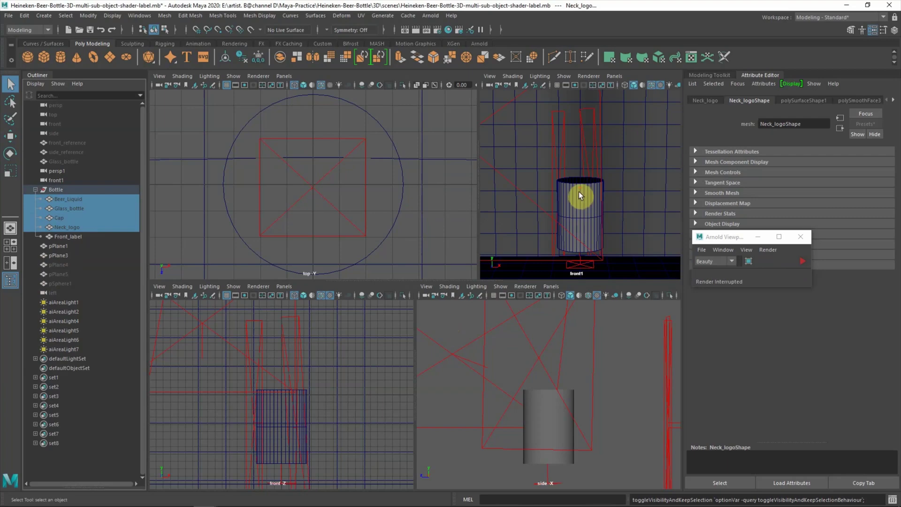
# - With Front_label selected, create a front2 camera from the front view in a two-pane layout
pyautogui.click(579, 191)
pyautogui.click(490, 76)
pyautogui.click(500, 113)
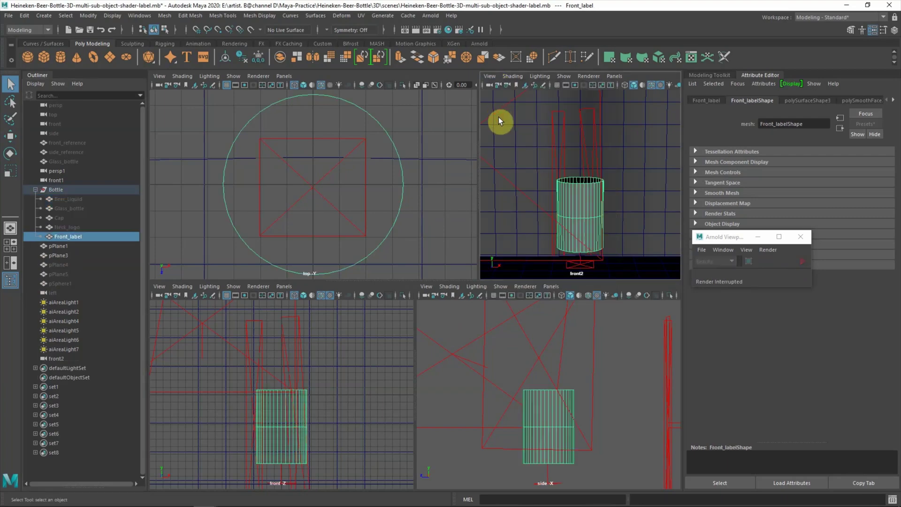
pyautogui.click(10, 264)
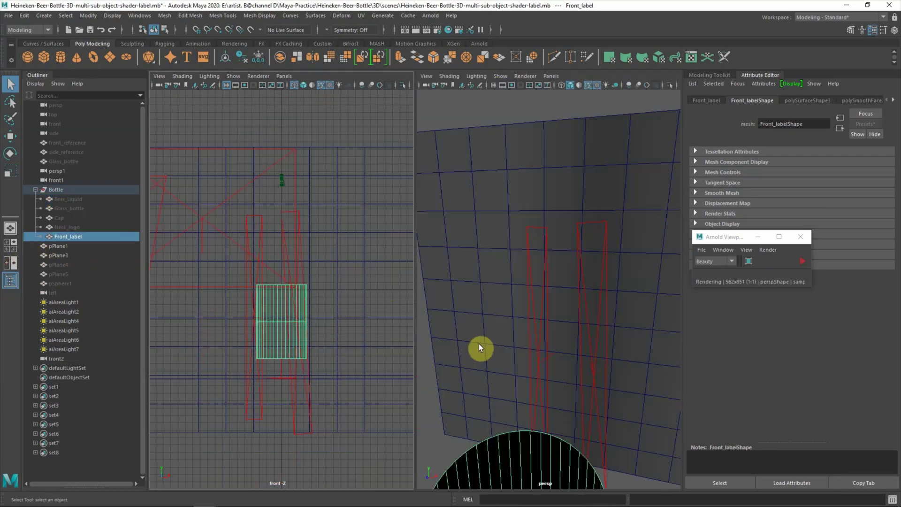
# - Look through front2 in the right pane, zoom in on the label, and preview it with Arnold IPR
pyautogui.click(550, 76)
pyautogui.click(649, 97)
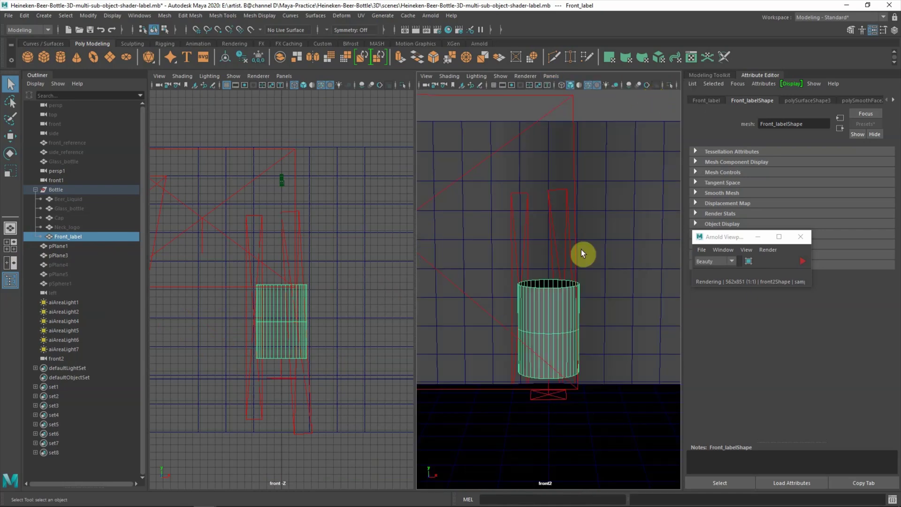
pyautogui.scroll(5, 539, 312)
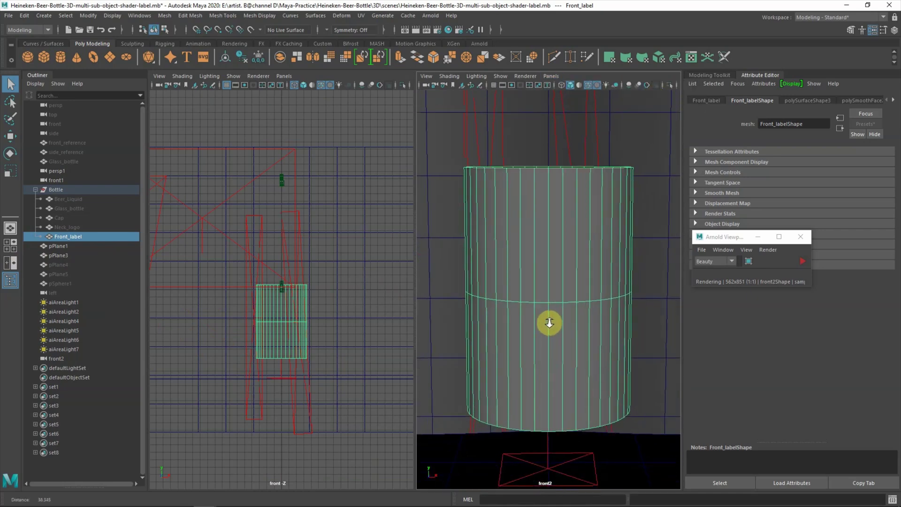
pyautogui.click(802, 262)
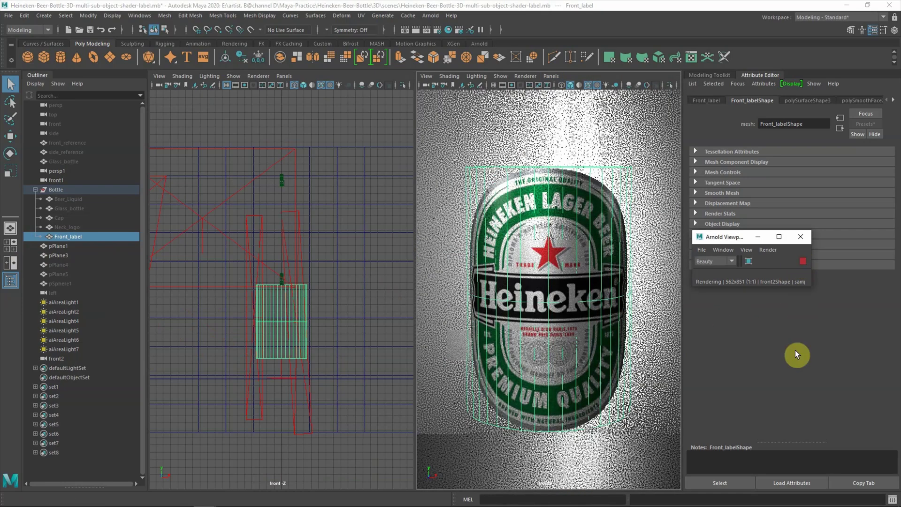
pyautogui.click(337, 458)
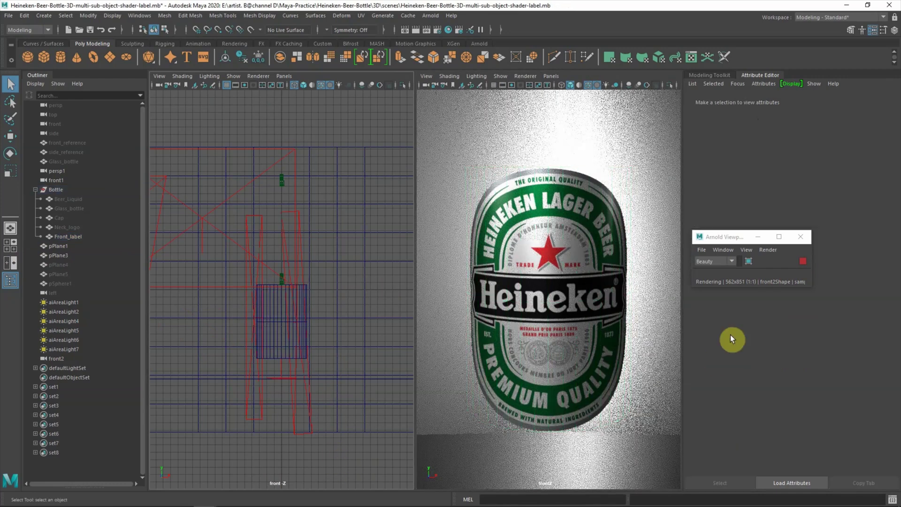
pyautogui.click(803, 261)
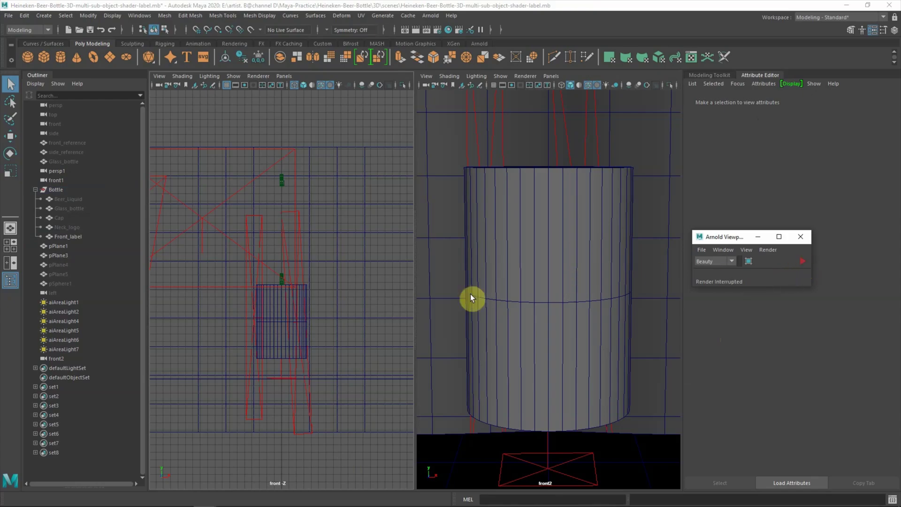
pyautogui.click(162, 498)
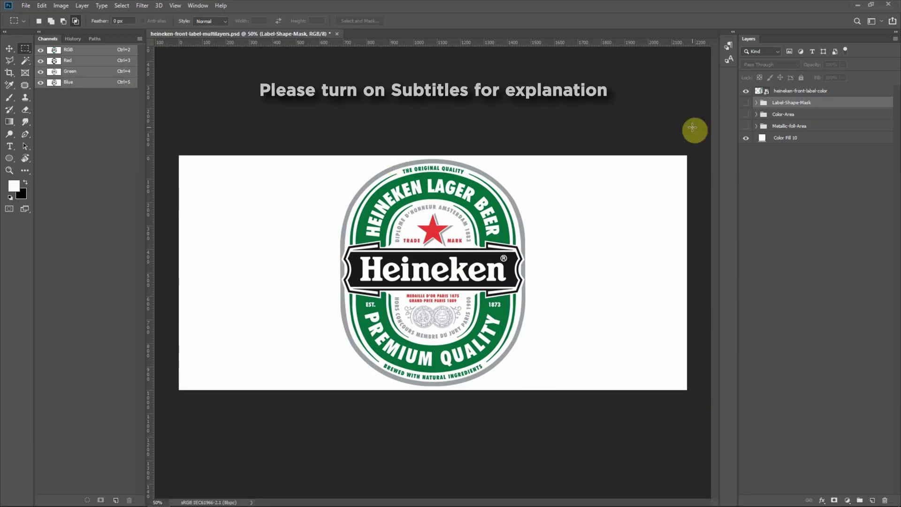
# - Inspect the Label-Shape-Mask and Color-Area groups, renaming Color-Area to Solid-Color-Area
pyautogui.click(746, 94)
pyautogui.click(746, 138)
pyautogui.click(746, 102)
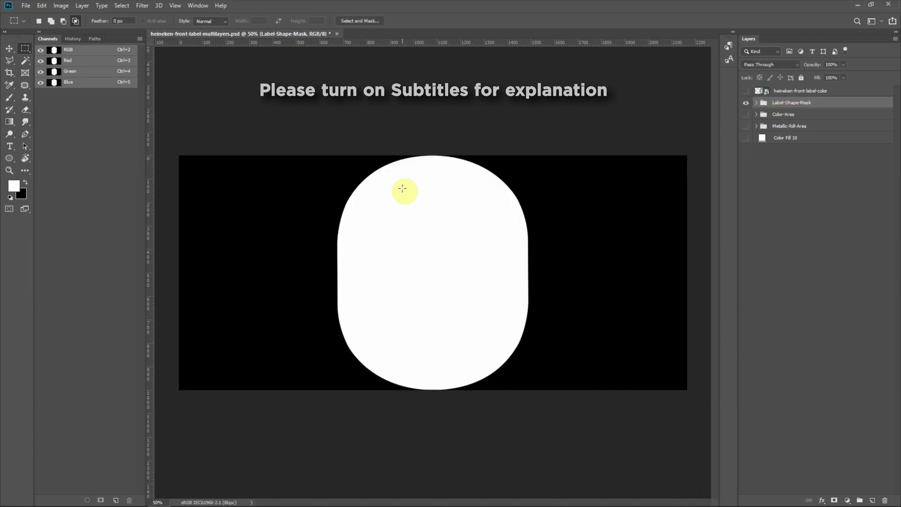
pyautogui.click(745, 104)
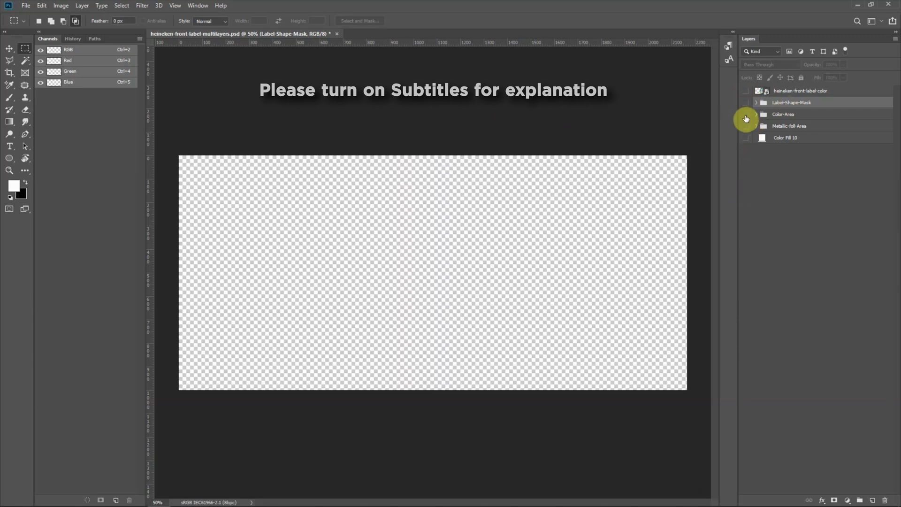
pyautogui.click(746, 115)
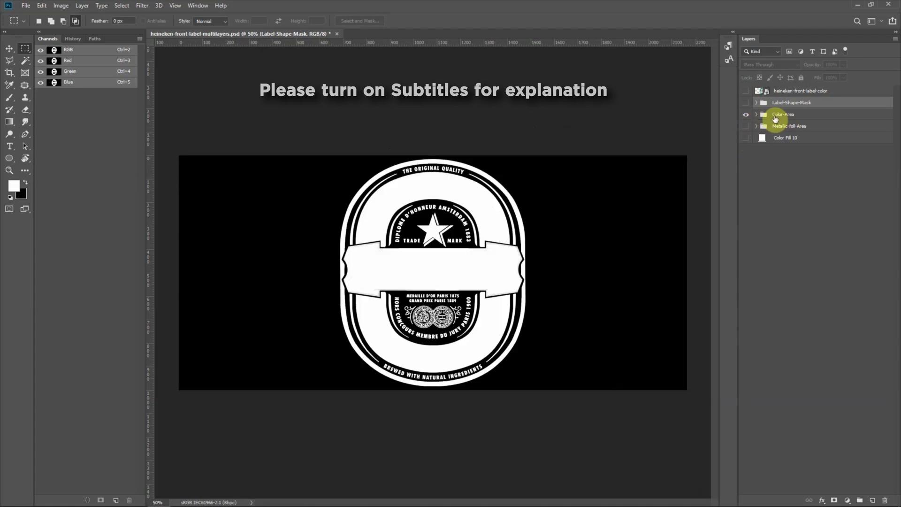
pyautogui.doubleClick(775, 115)
pyautogui.click(775, 117)
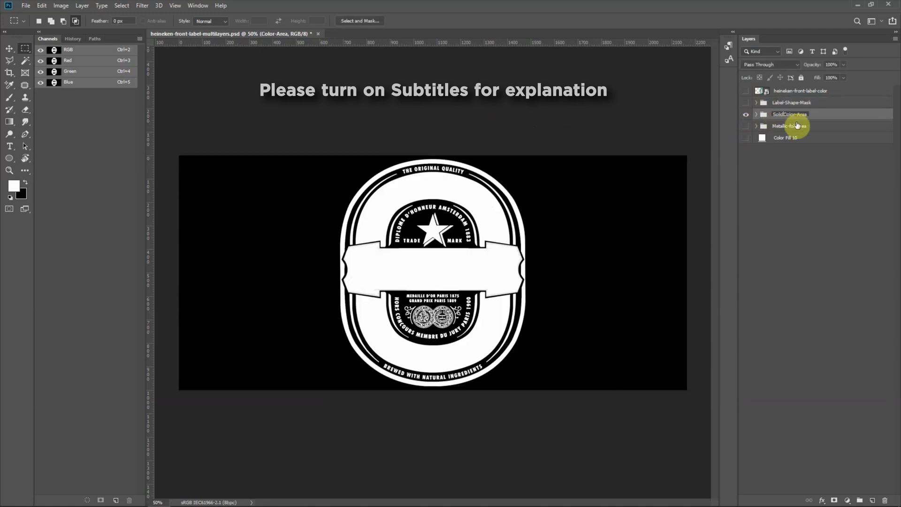
# - Check the Metallic-foil-Area artwork, then restore the full-colour label and Color Fill 10 visibility
pyautogui.click(746, 114)
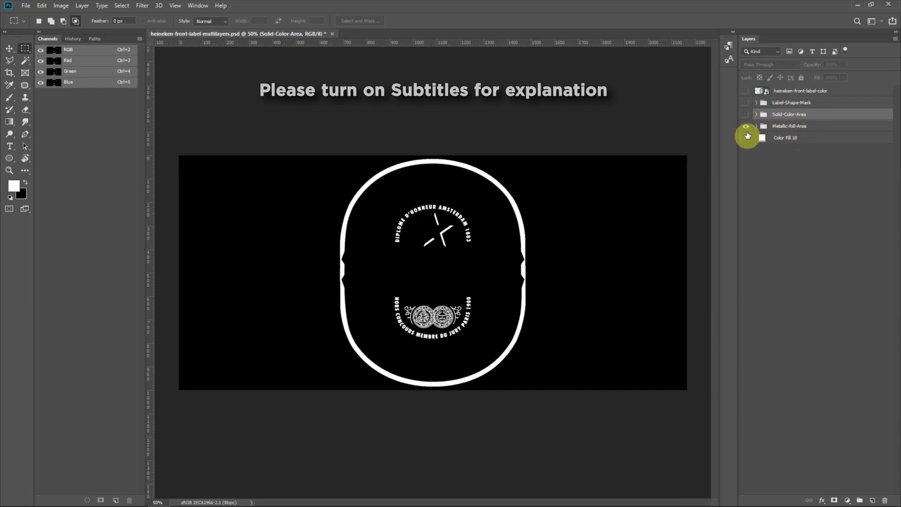
pyautogui.click(746, 127)
pyautogui.click(746, 90)
pyautogui.click(746, 138)
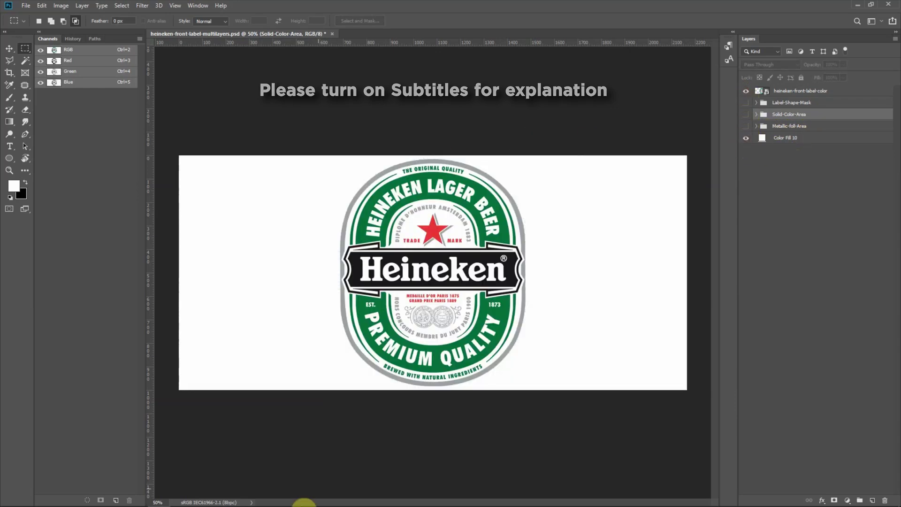
pyautogui.click(241, 455)
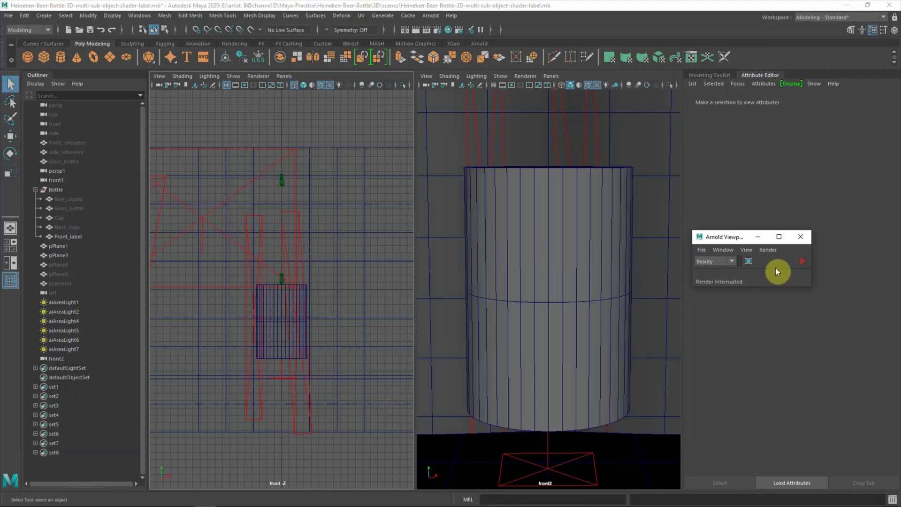
# - Assign a new Arnold aiLayerShader to Front_label
pyautogui.click(584, 193)
pyautogui.moveTo(580, 206); pyautogui.dragTo(576, 436, button='right')
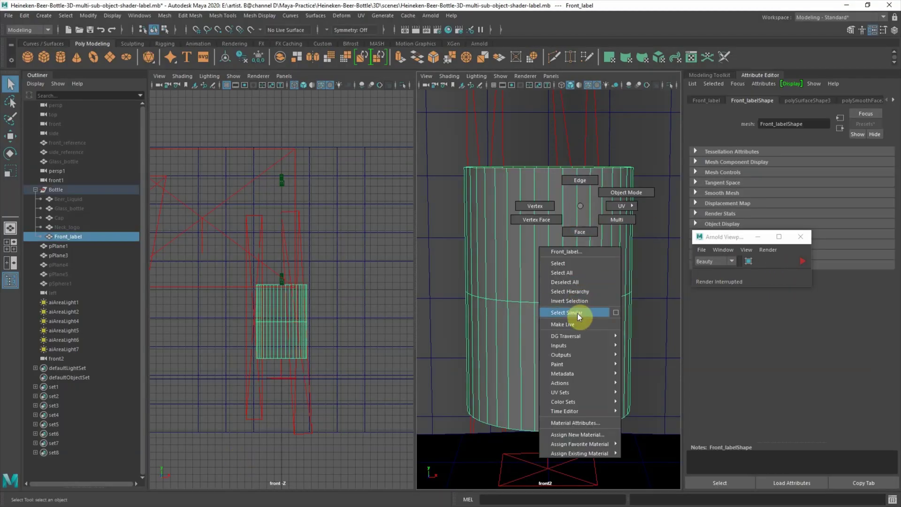
pyautogui.click(576, 436)
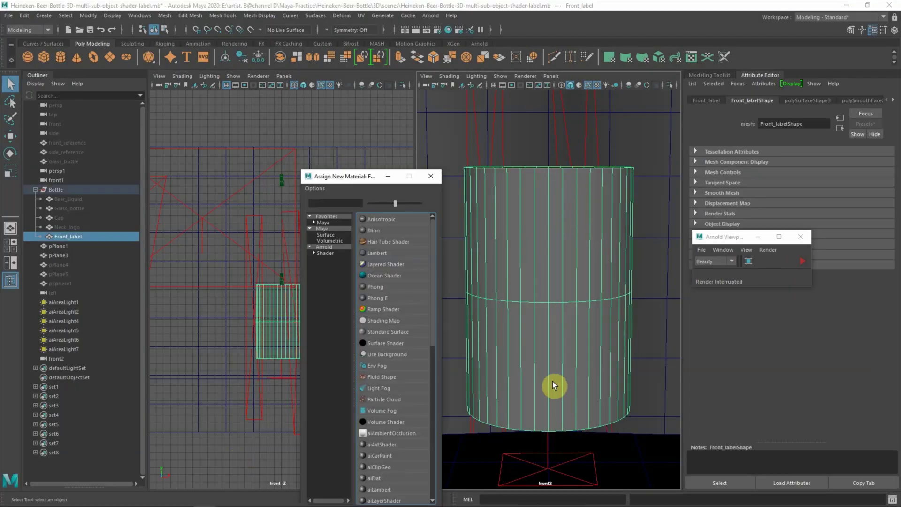
pyautogui.click(324, 253)
pyautogui.click(387, 287)
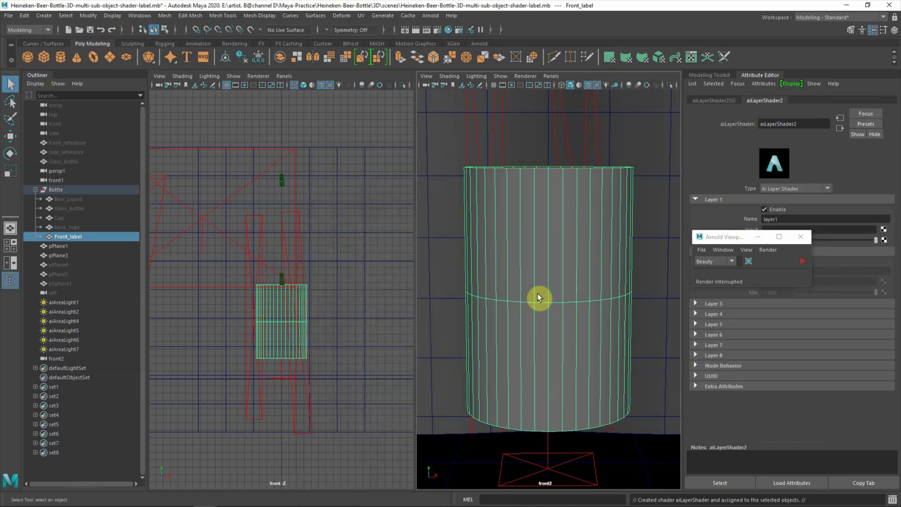
pyautogui.moveTo(717, 237); pyautogui.dragTo(306, 431)
# - Name the shader aiLayerShader_MultiMaterial and its Layer 1 Transparent_Film
pyautogui.click(806, 128)
pyautogui.write('_MultiMate')
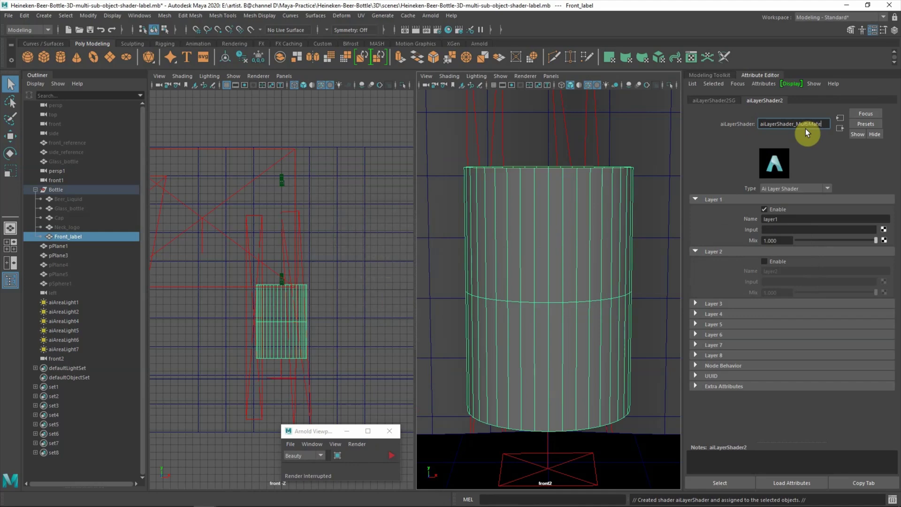
pyautogui.write('rial')
pyautogui.press('Return')
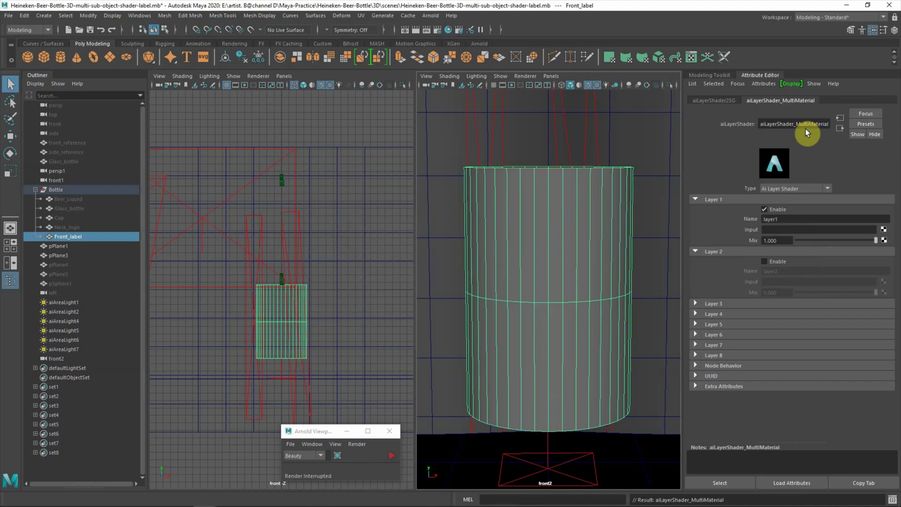
pyautogui.doubleClick(780, 220)
pyautogui.write('Tra')
pyautogui.write('nsparent')
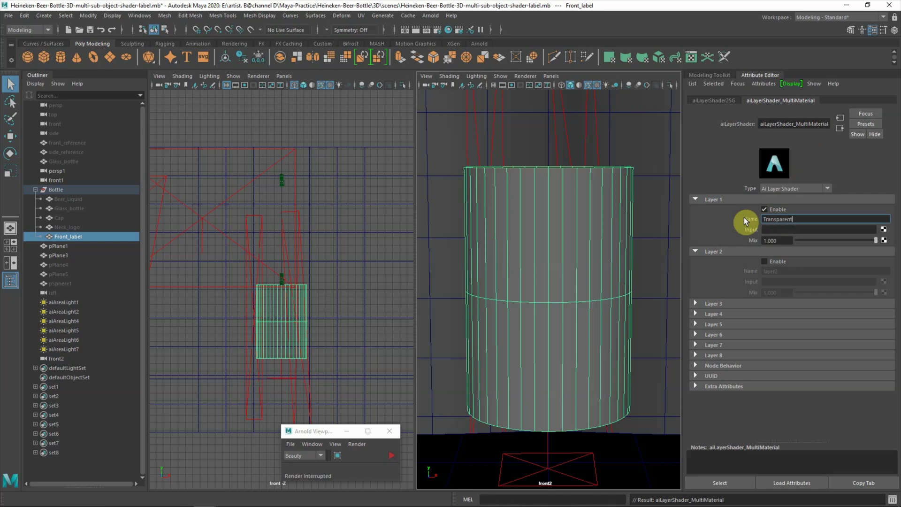
pyautogui.write('-Film')
pyautogui.press('Left')
pyautogui.press('Left')
pyautogui.press('Left')
pyautogui.press('BackSpace')
pyautogui.write('_')
pyautogui.press('Return')
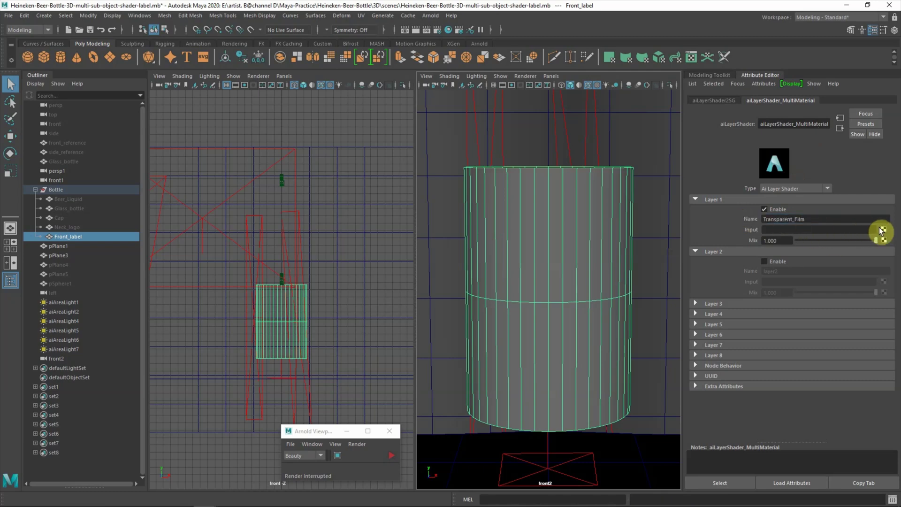
pyautogui.click(883, 229)
pyautogui.click(187, 285)
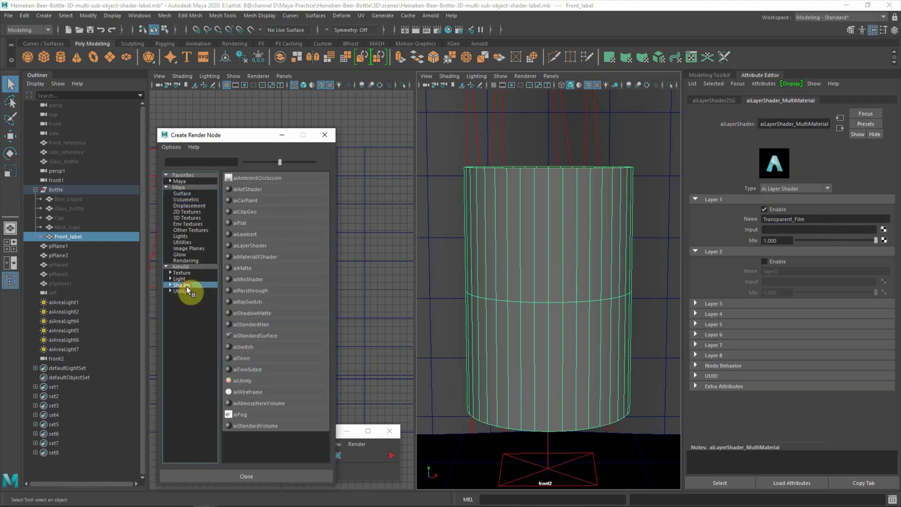
# - Connect a new aiStandardSurface12 to Layer 1 and start the Arnold IPR render
pyautogui.click(246, 336)
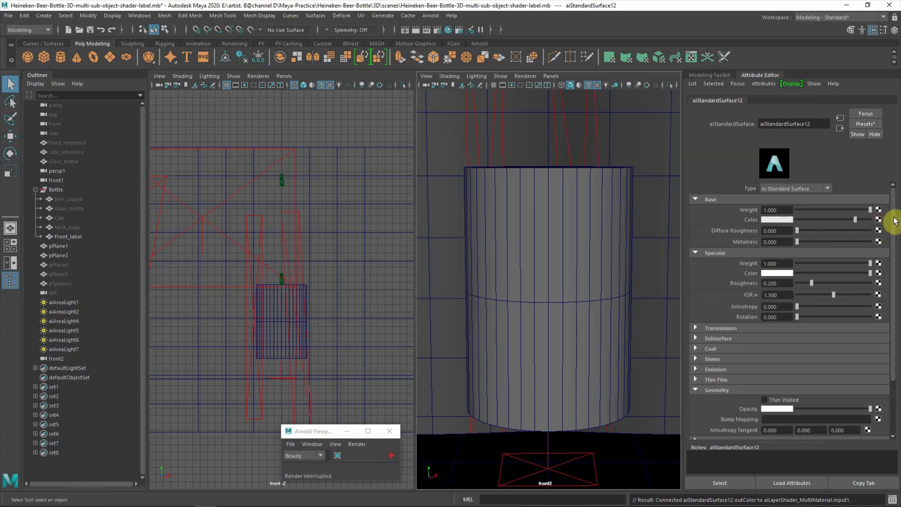
pyautogui.moveTo(892, 221); pyautogui.dragTo(892, 255)
pyautogui.click(392, 456)
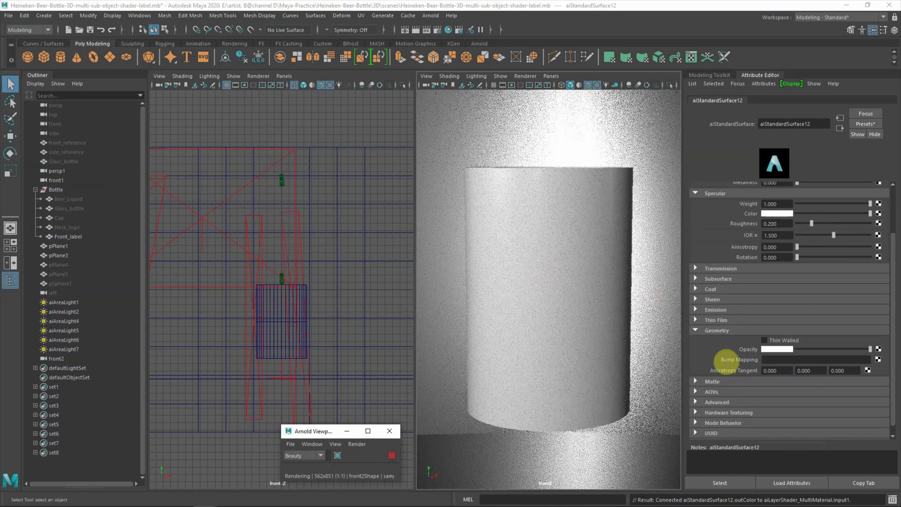
# - Drive aiStandardSurface12's opacity with a file texture loading heineken-front-label-multilayers-shape.jpg
pyautogui.click(878, 359)
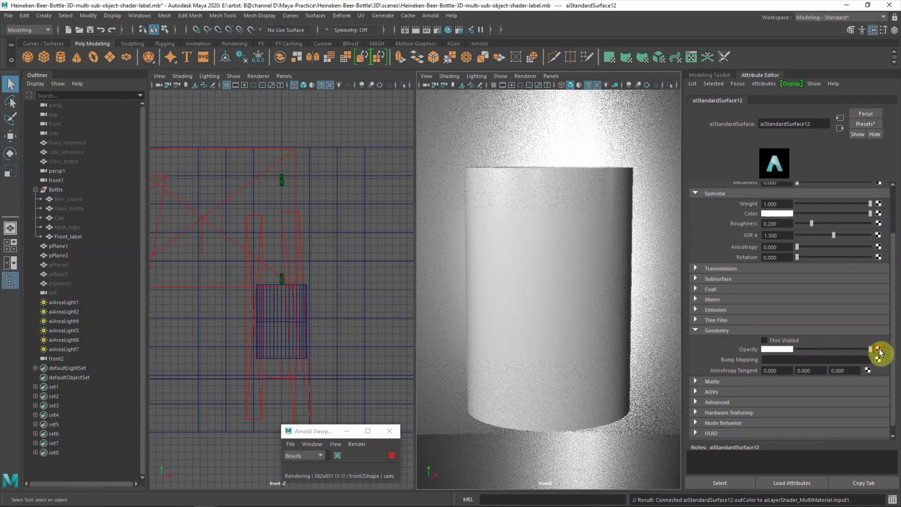
pyautogui.click(253, 211)
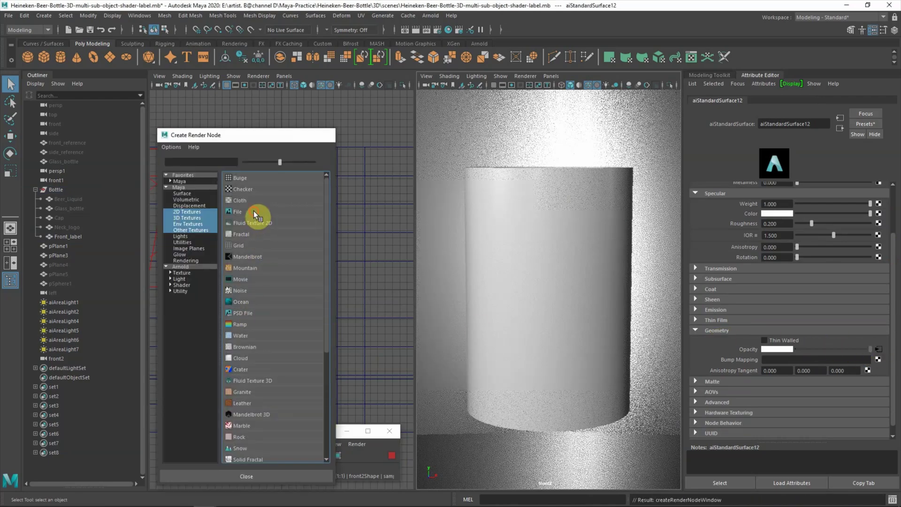
pyautogui.click(886, 228)
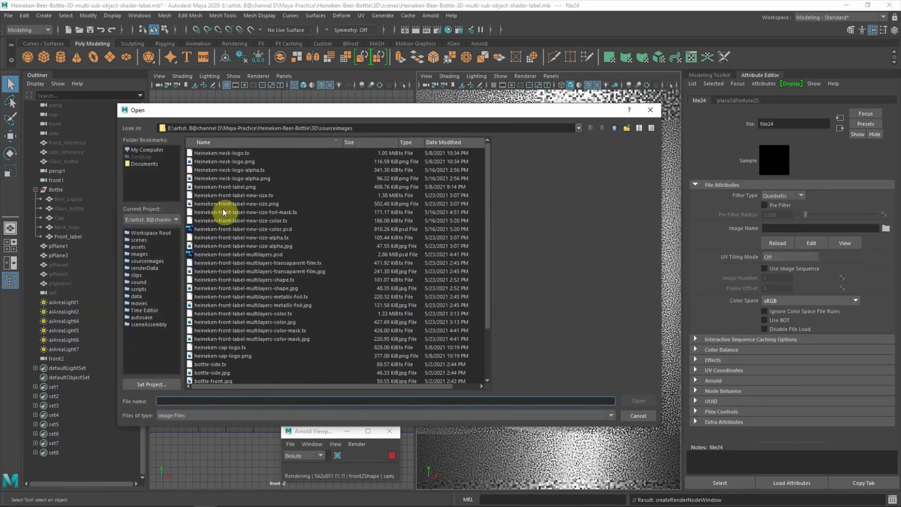
pyautogui.click(283, 339)
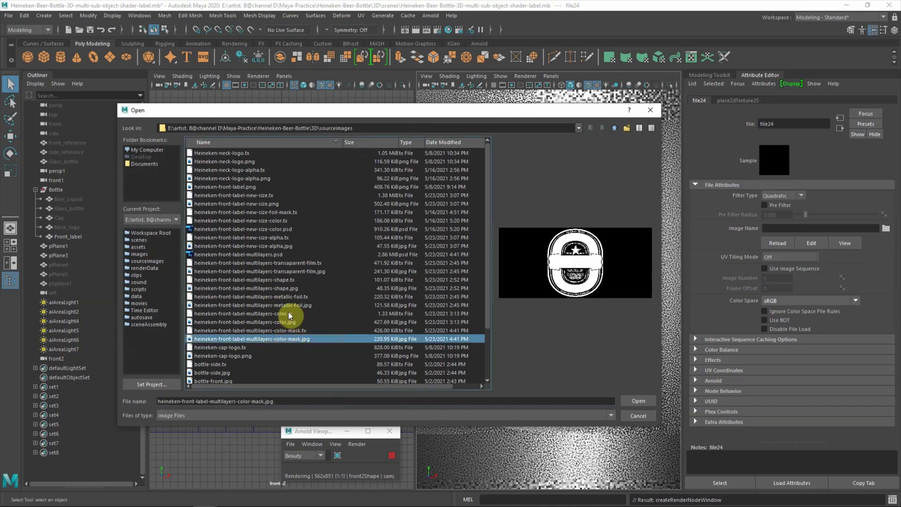
pyautogui.click(290, 291)
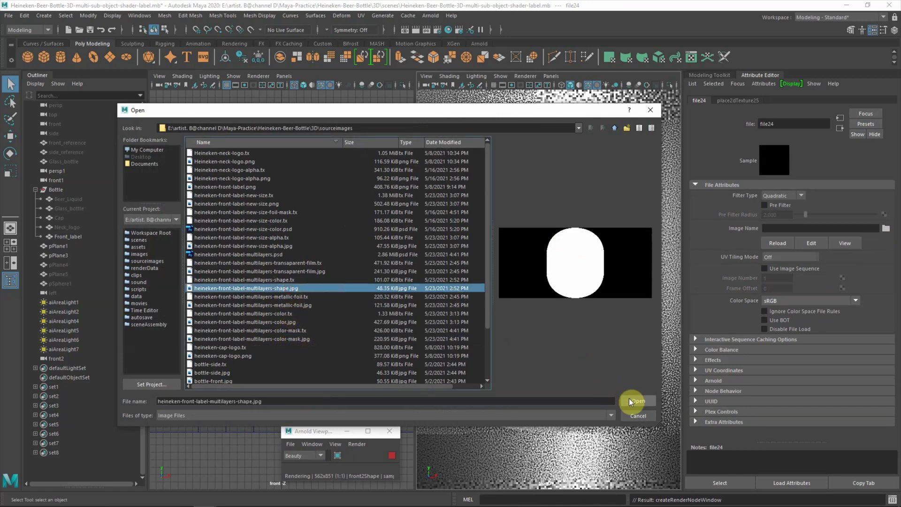
pyautogui.click(631, 401)
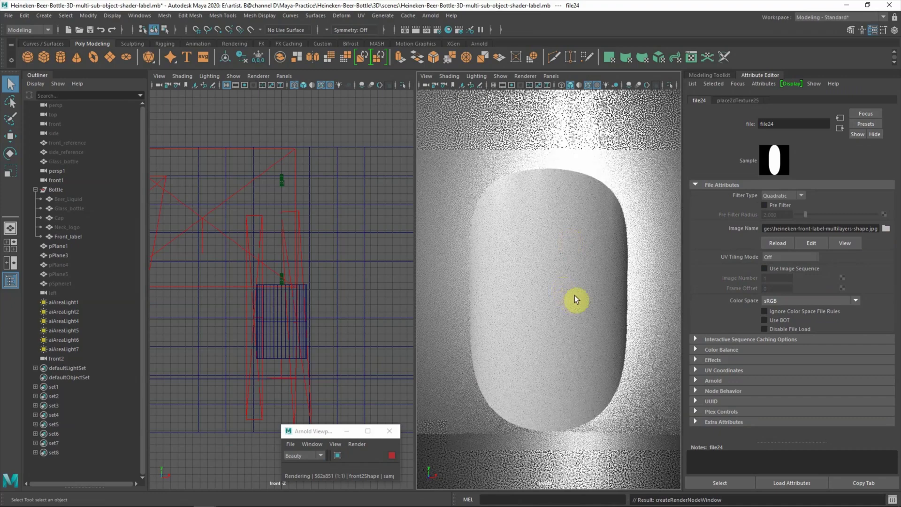
pyautogui.keyDown('alt'); pyautogui.moveTo(562, 288); pyautogui.dragTo(588, 301); pyautogui.keyUp('alt')
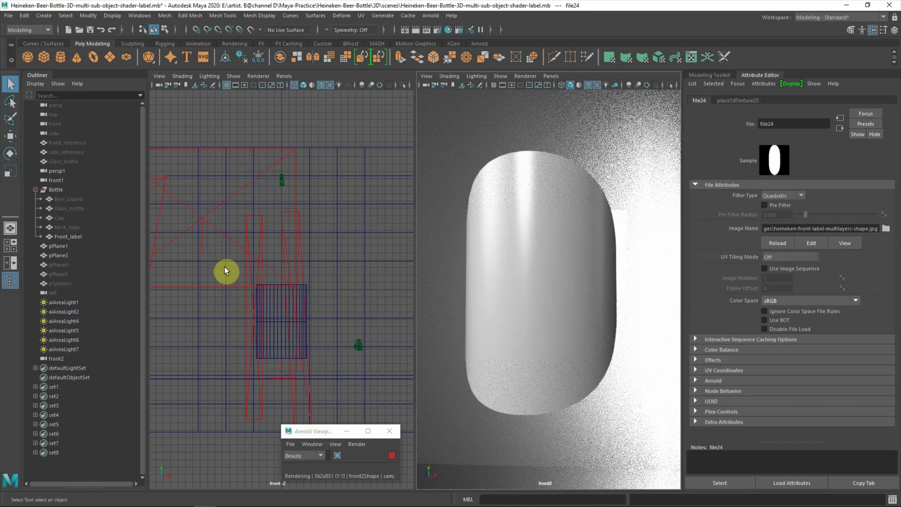
# - Select Front_label and enable Layer 2 (layer2) in aiLayerShader_MultiMaterial
pyautogui.click(507, 212)
pyautogui.click(894, 100)
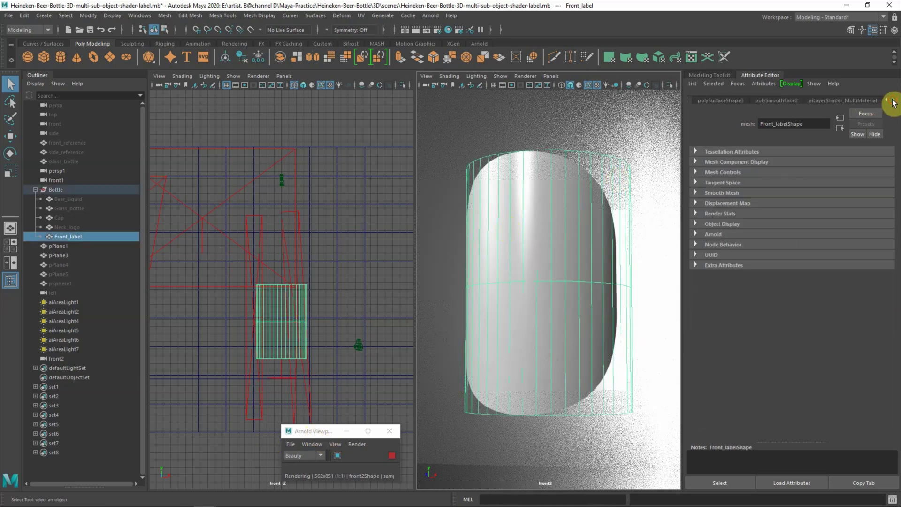
pyautogui.click(844, 101)
pyautogui.click(770, 262)
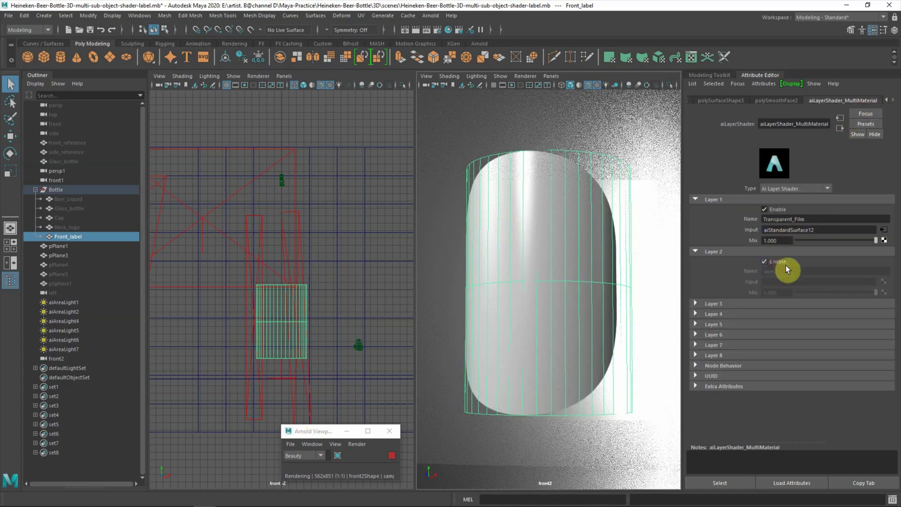
pyautogui.click(136, 17)
pyautogui.moveTo(165, 77)
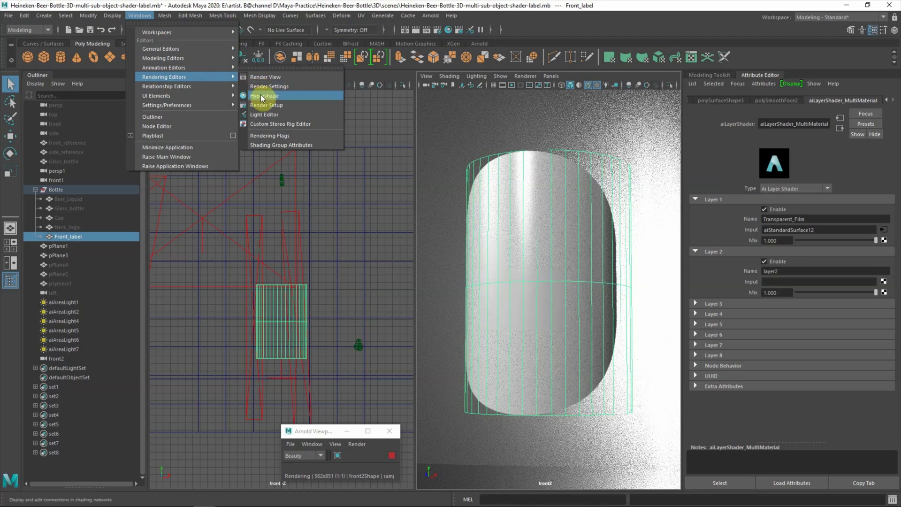
# - Open the Hypershade with its Browser and graph the aiLayerShader_MultiMaterial network
pyautogui.click(261, 96)
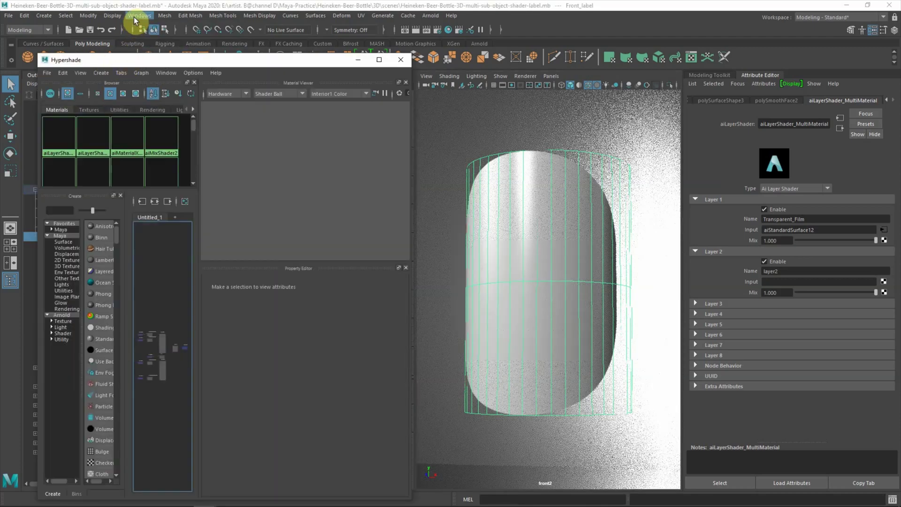
pyautogui.click(135, 16)
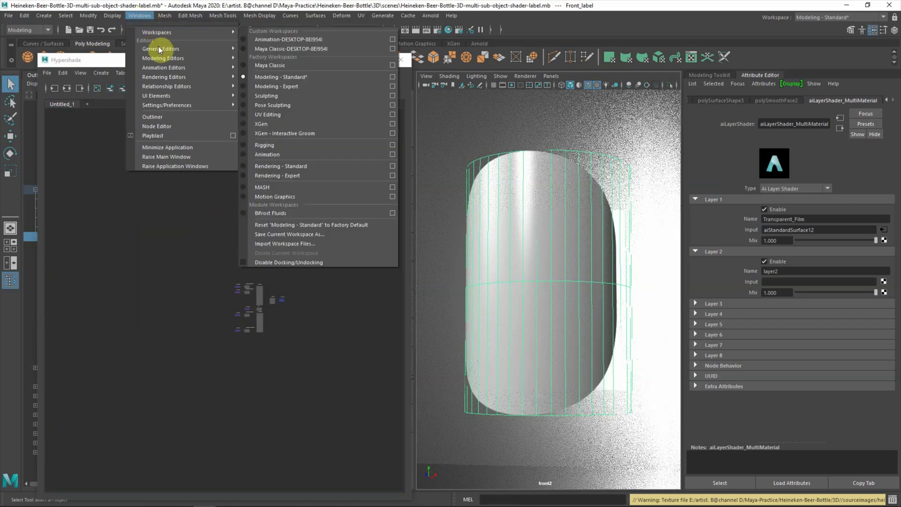
pyautogui.click(140, 15)
pyautogui.click(166, 73)
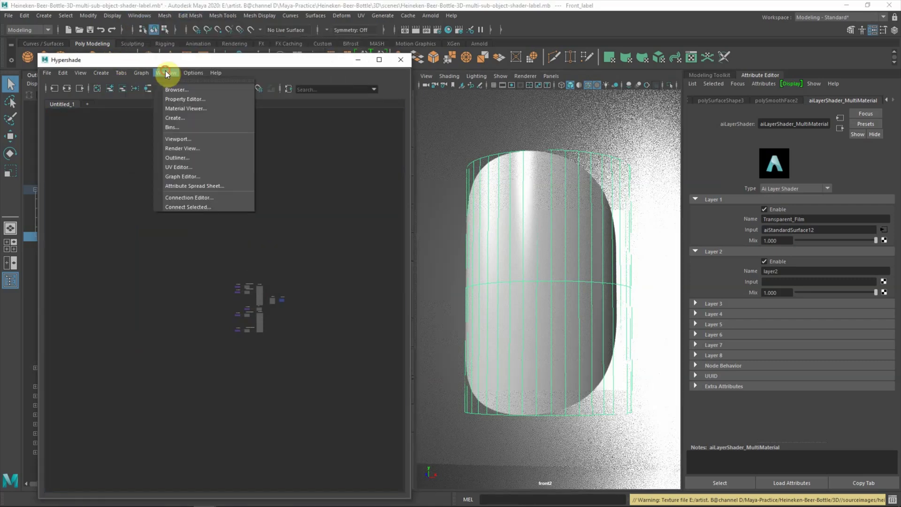
pyautogui.click(170, 84)
pyautogui.moveTo(58, 58); pyautogui.dragTo(68, 29, button='right')
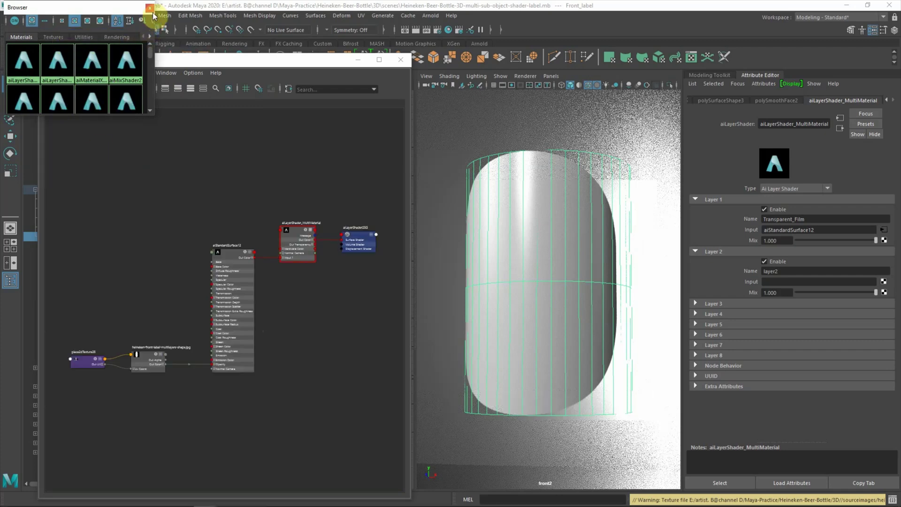
# - Tidy the graph and start renaming Layer 2, typing 'SolidColor' in its name field
pyautogui.moveTo(230, 255); pyautogui.dragTo(232, 234)
pyautogui.click(287, 239)
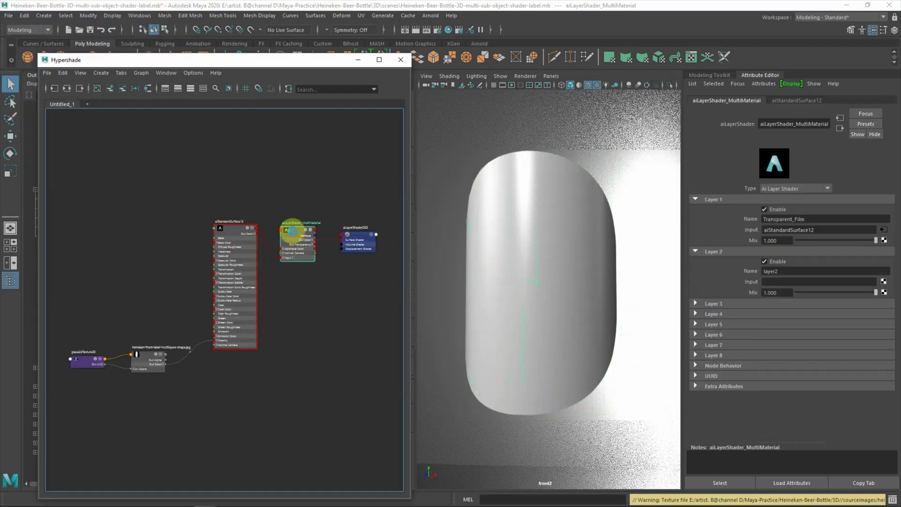
pyautogui.doubleClick(772, 271)
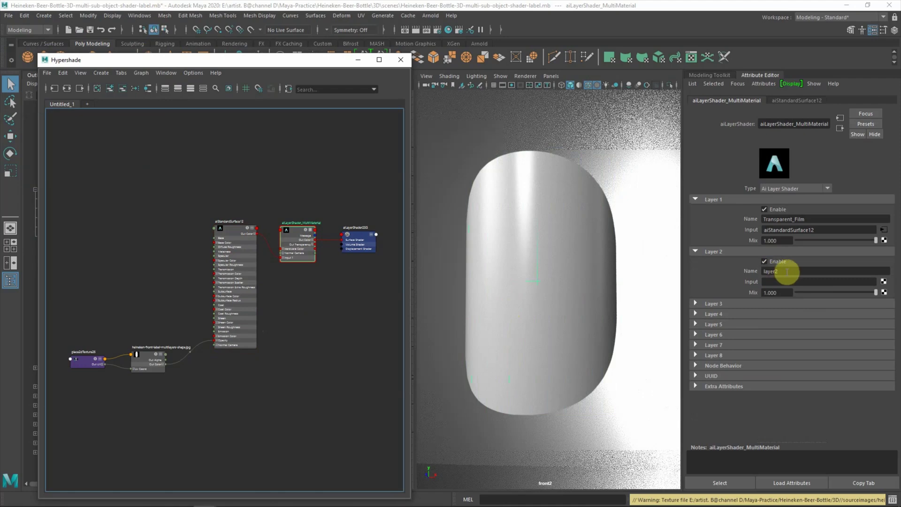
pyautogui.write('SolidColor')
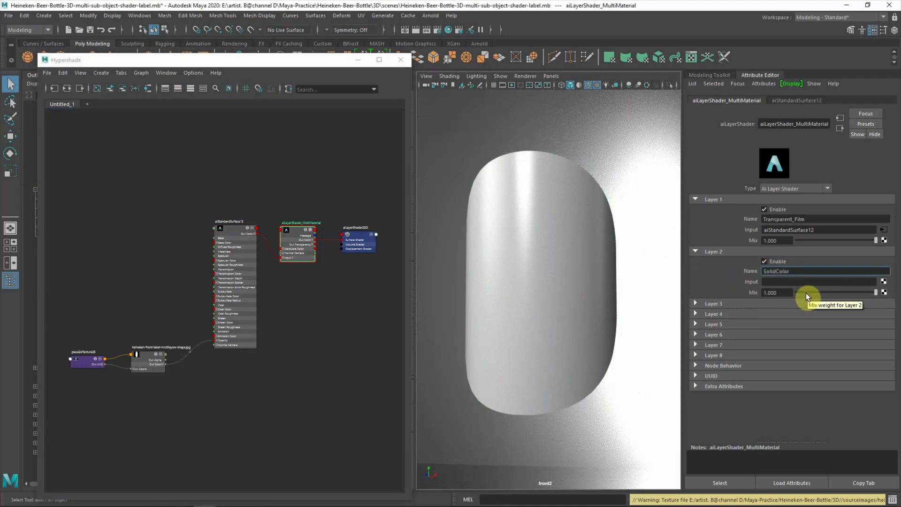
# - Commit Layer 2's name Solid_Color and plug a new aiStandardSurface13 into its input
pyautogui.press('Return')
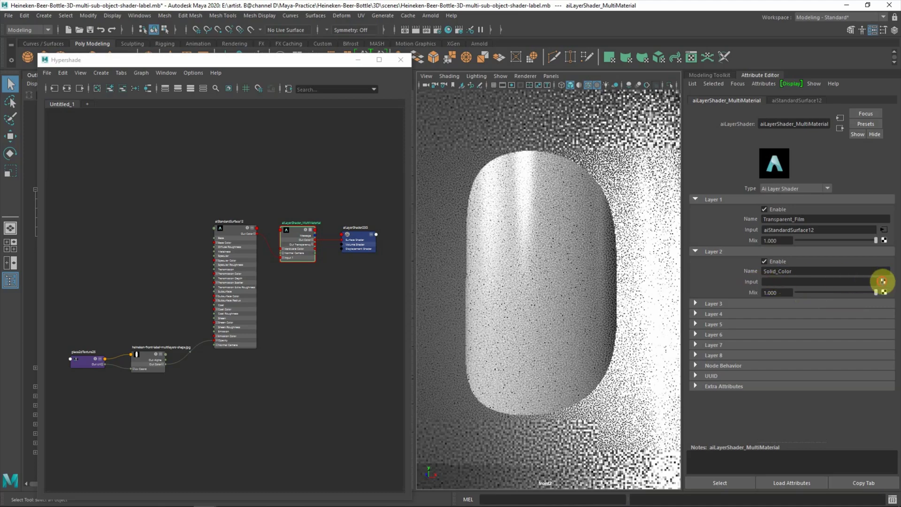
pyautogui.click(883, 281)
pyautogui.click(185, 285)
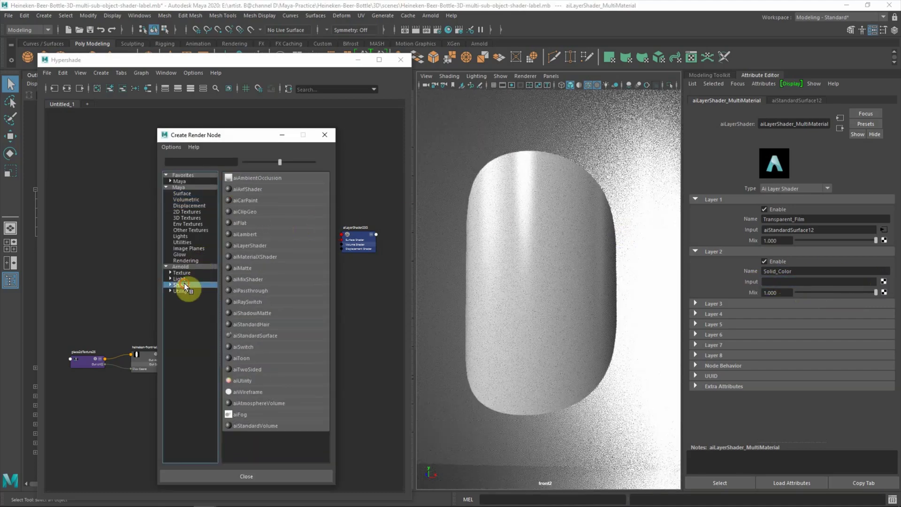
pyautogui.click(264, 335)
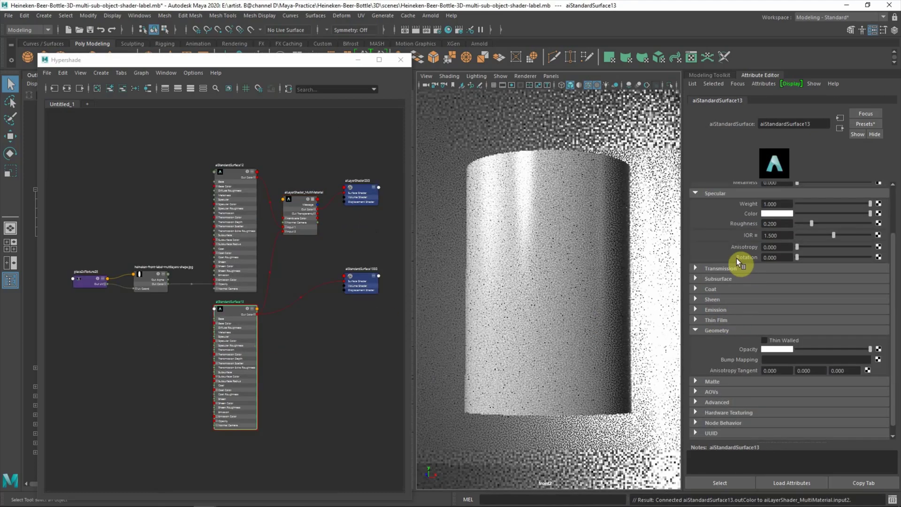
pyautogui.scroll(3, 881, 242)
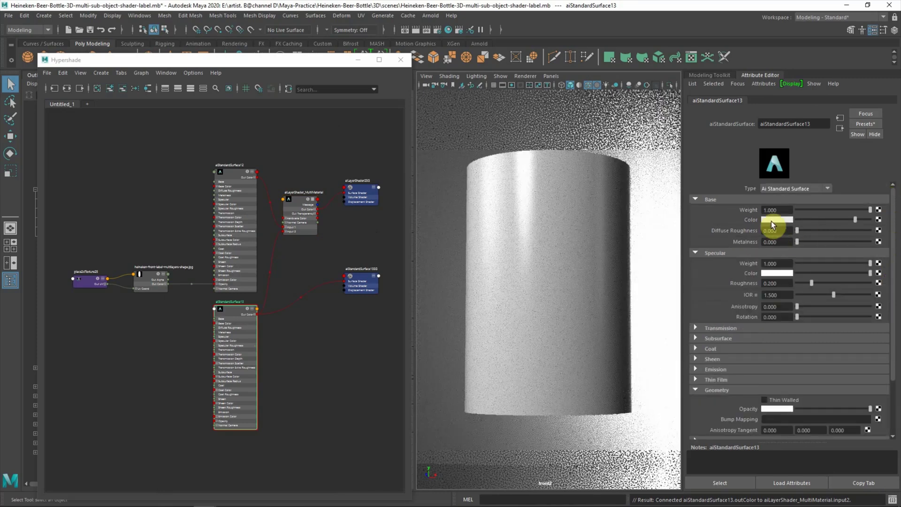
pyautogui.click(879, 219)
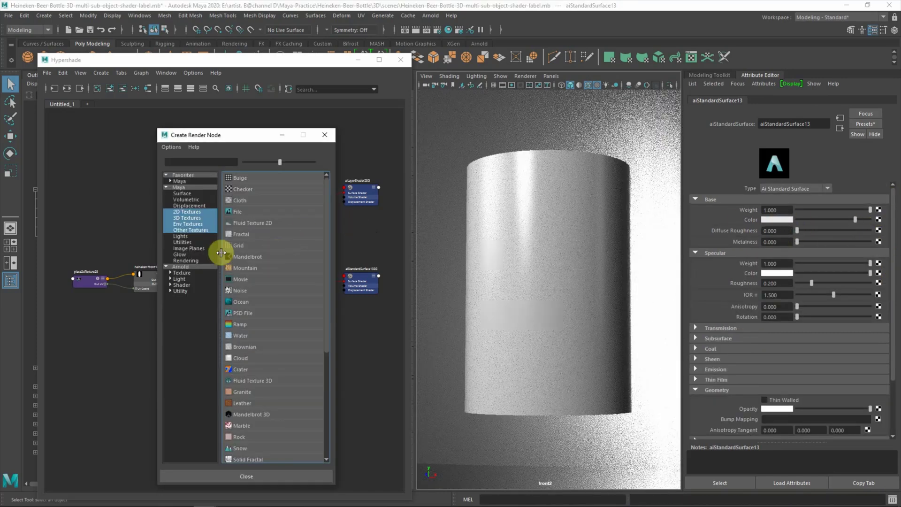
# - Load heineken-front-label-multilayers-color.jpg into a new file25 texture on aiStandardSurface13's base colour
pyautogui.click(187, 283)
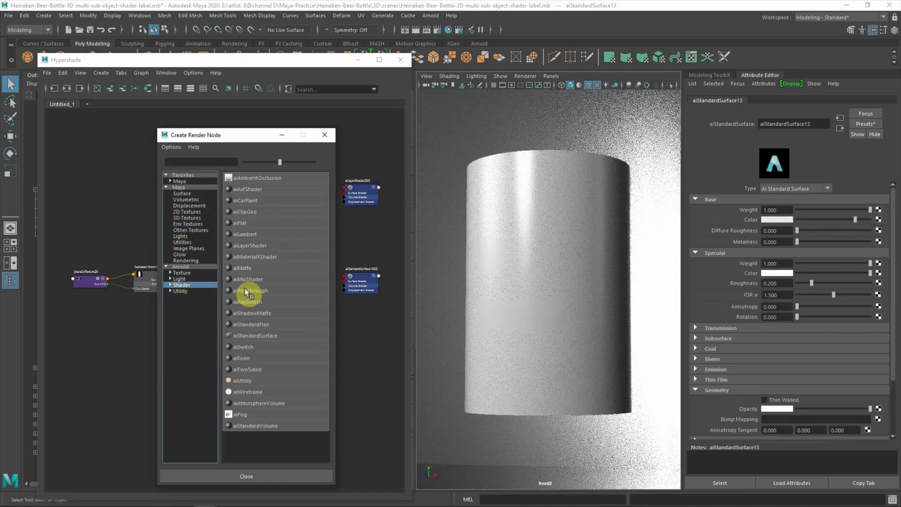
pyautogui.click(179, 187)
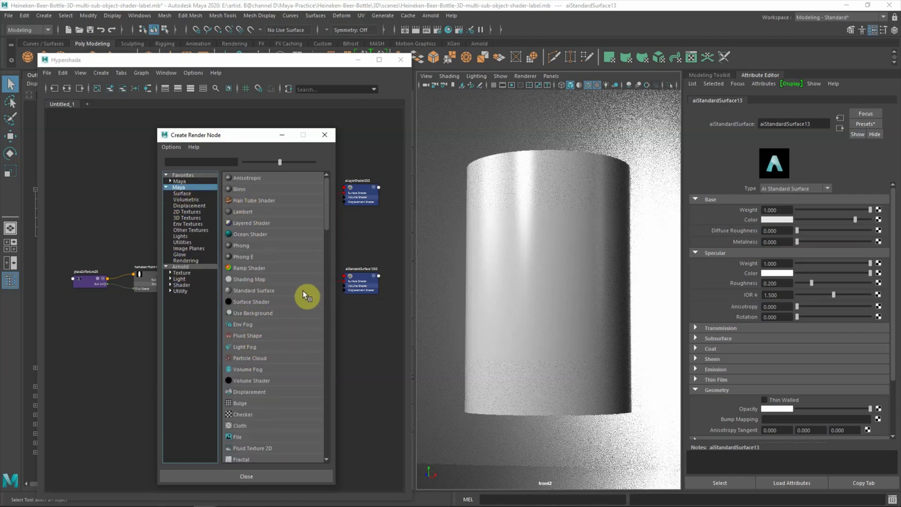
pyautogui.click(242, 437)
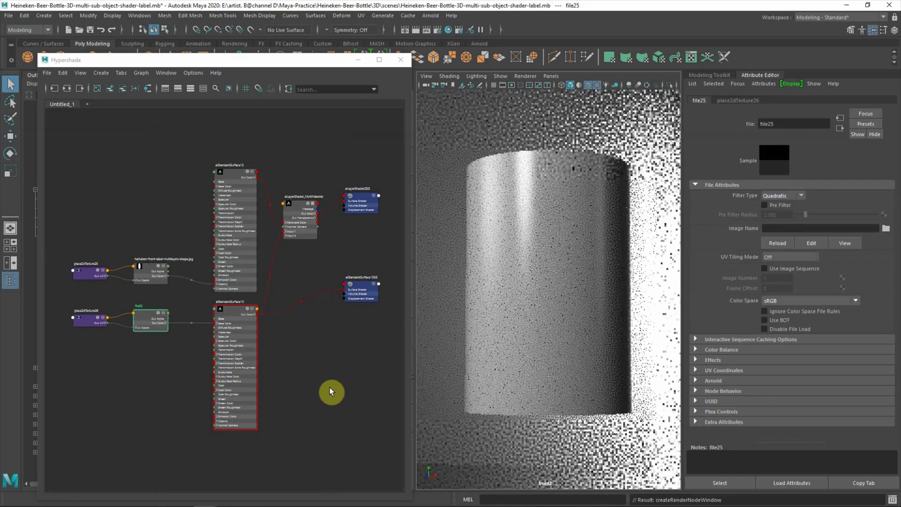
pyautogui.click(887, 228)
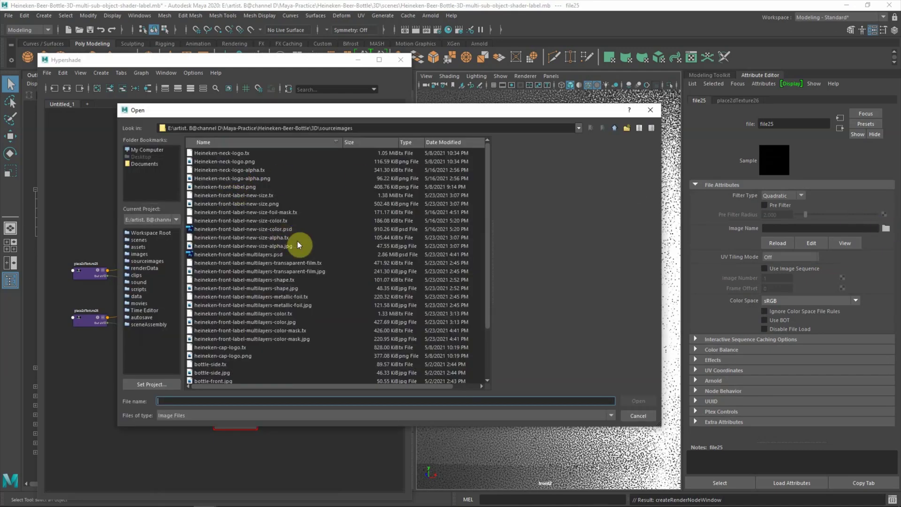
pyautogui.click(288, 322)
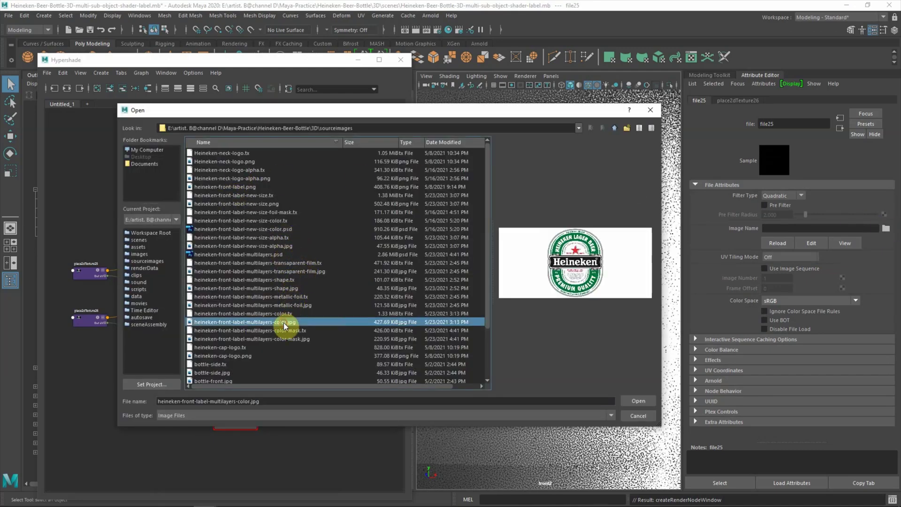
pyautogui.click(634, 403)
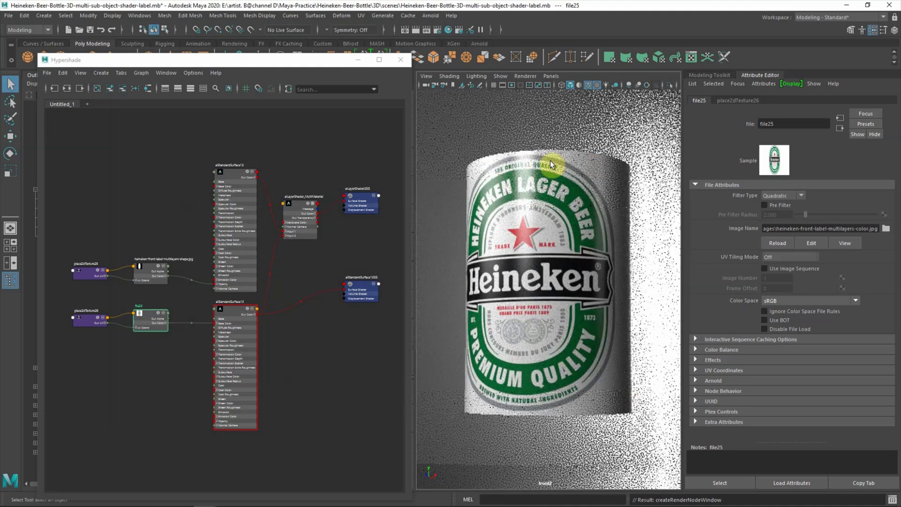
# - Test the Transparent_Film and Solid_Color mix sliders on the layer shader
pyautogui.click(297, 201)
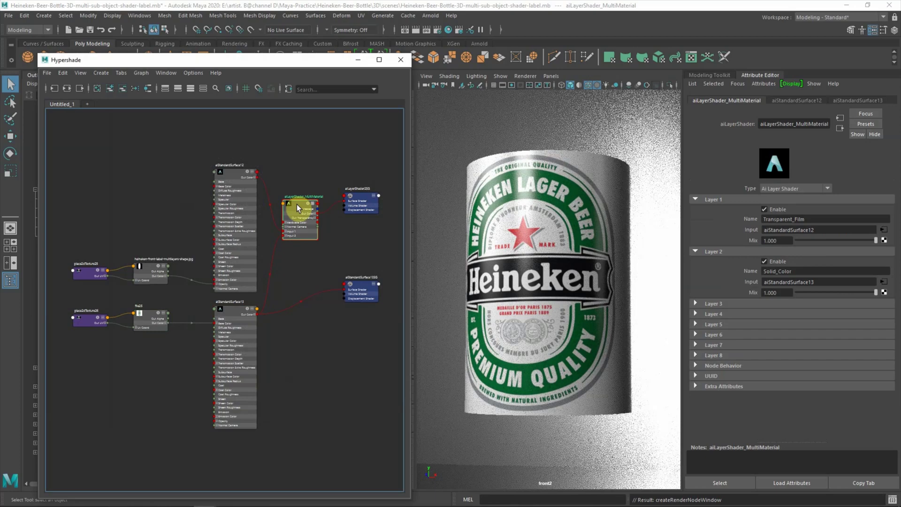
pyautogui.moveTo(875, 240)
pyautogui.mouseDown()
pyautogui.moveTo(798, 240)
pyautogui.moveTo(881, 246)
pyautogui.mouseUp()
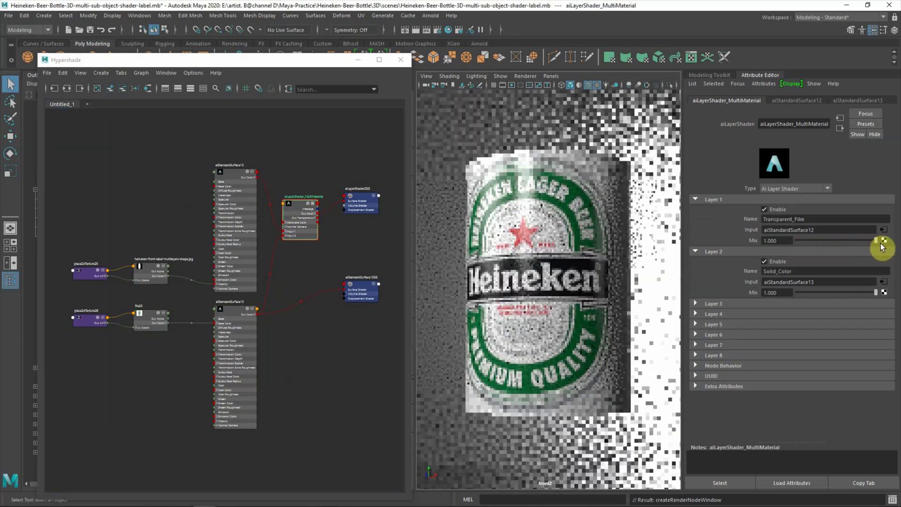
pyautogui.moveTo(875, 293)
pyautogui.mouseDown()
pyautogui.moveTo(785, 295)
pyautogui.moveTo(892, 298)
pyautogui.mouseUp()
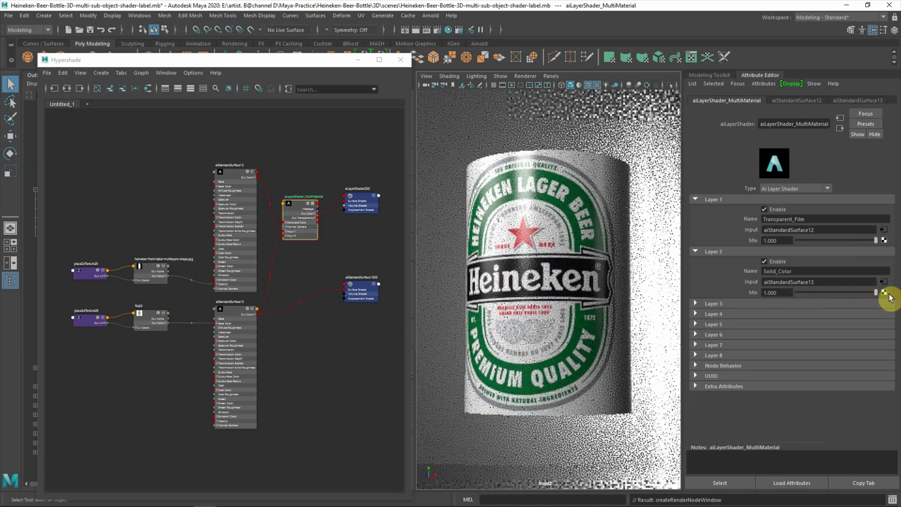
pyautogui.rightClick(161, 362)
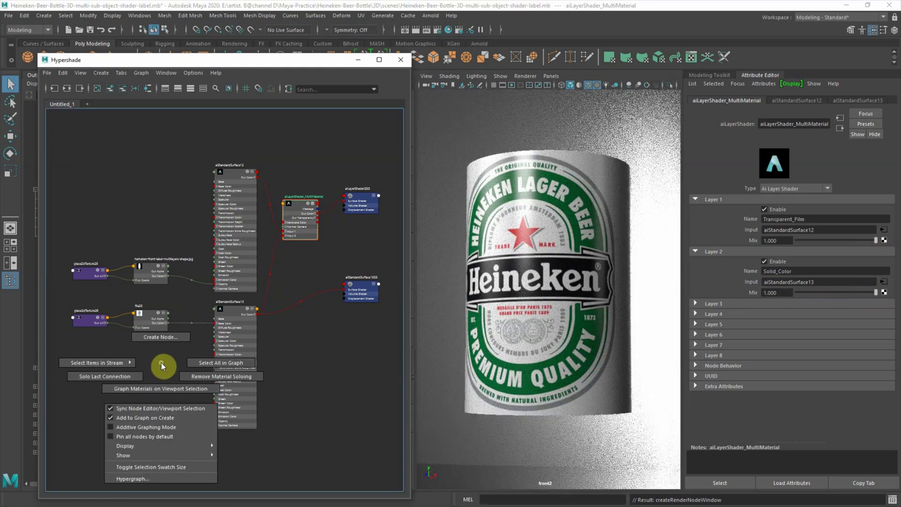
# - Create a new file26 texture node in the Hypershade, with place2dTexture27 moved beside it
pyautogui.click(161, 337)
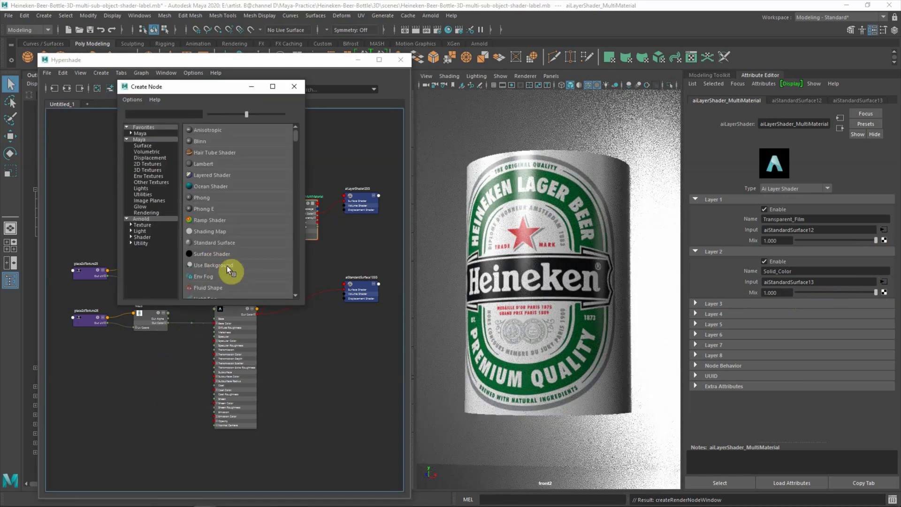
pyautogui.moveTo(297, 143); pyautogui.dragTo(297, 150)
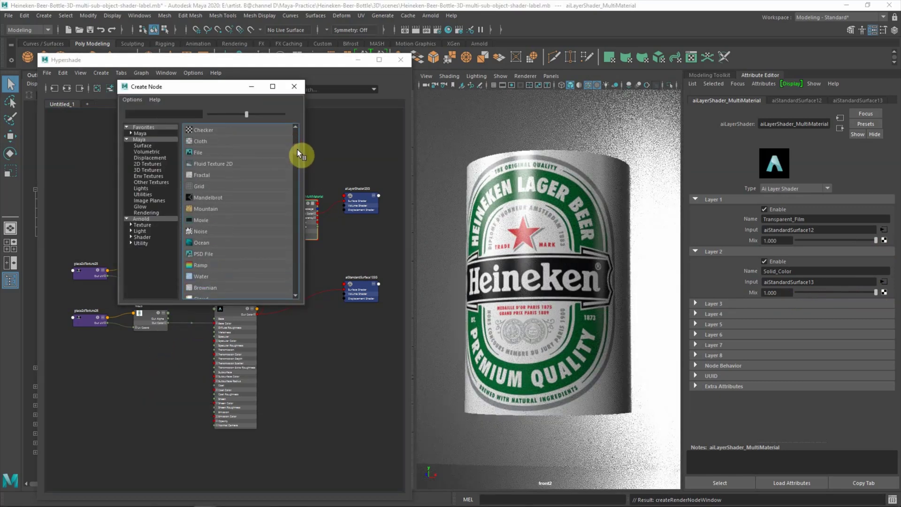
pyautogui.click(209, 154)
pyautogui.click(356, 391)
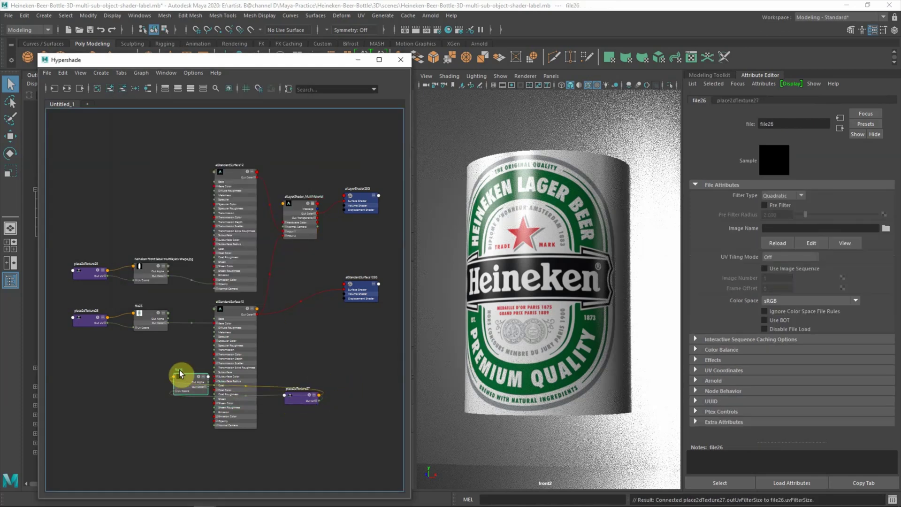
pyautogui.moveTo(287, 396)
pyautogui.mouseDown()
pyautogui.moveTo(151, 392)
pyautogui.moveTo(148, 378)
pyautogui.mouseUp()
pyautogui.click(178, 370)
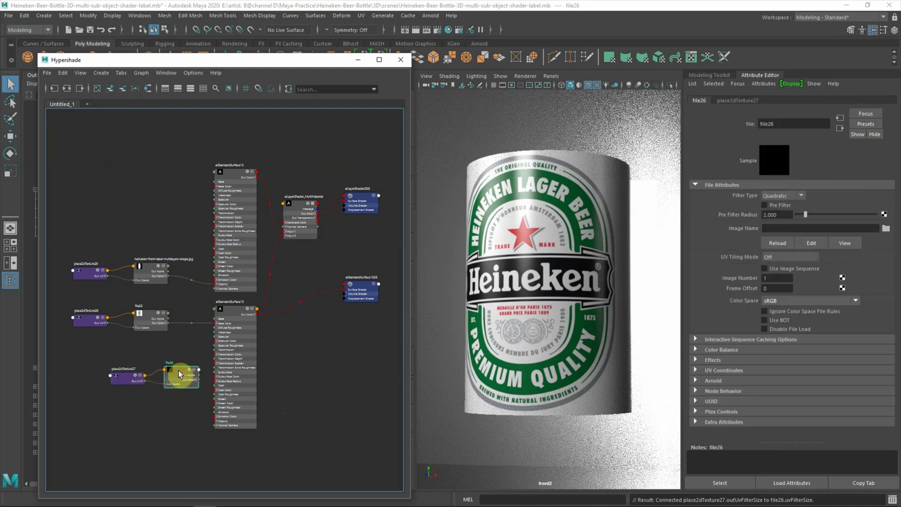
# - Load heineken-front-label-multilayers-color-mask.jpg into file26 and expand its colour channels
pyautogui.click(887, 228)
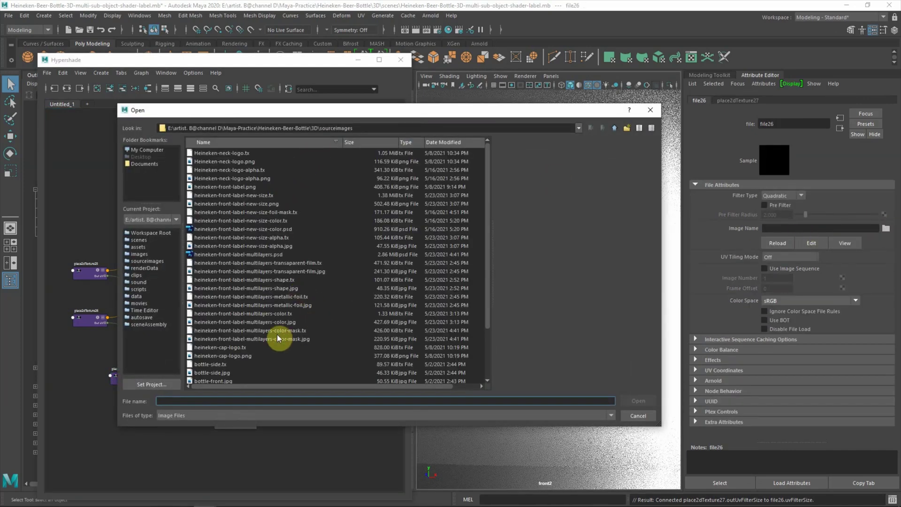
pyautogui.click(291, 338)
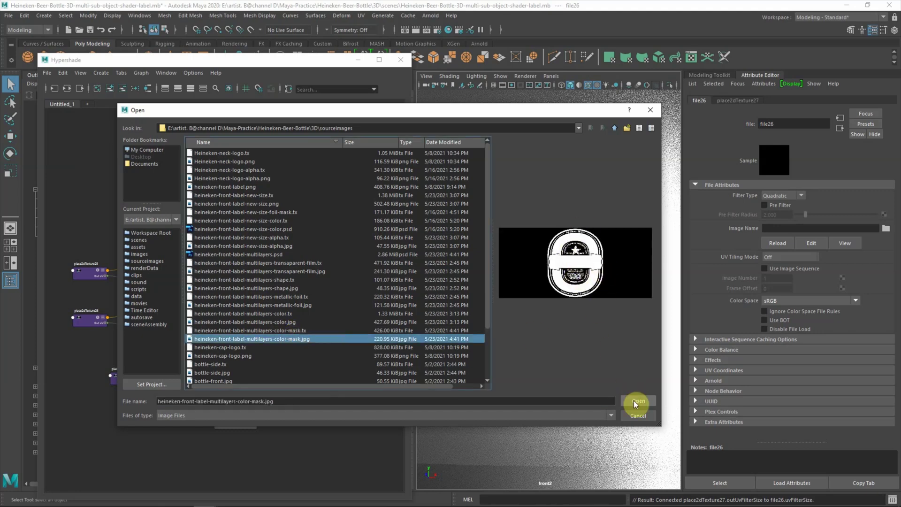
pyautogui.click(635, 401)
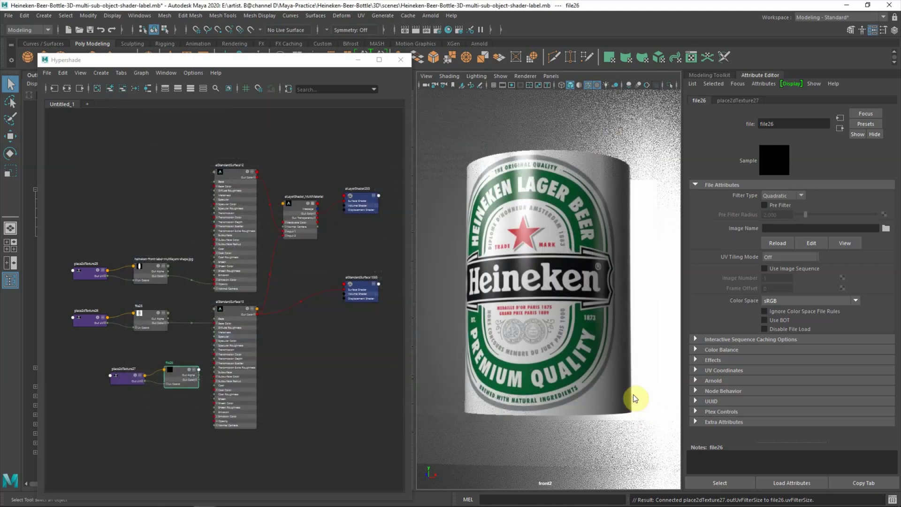
pyautogui.click(188, 376)
pyautogui.click(196, 382)
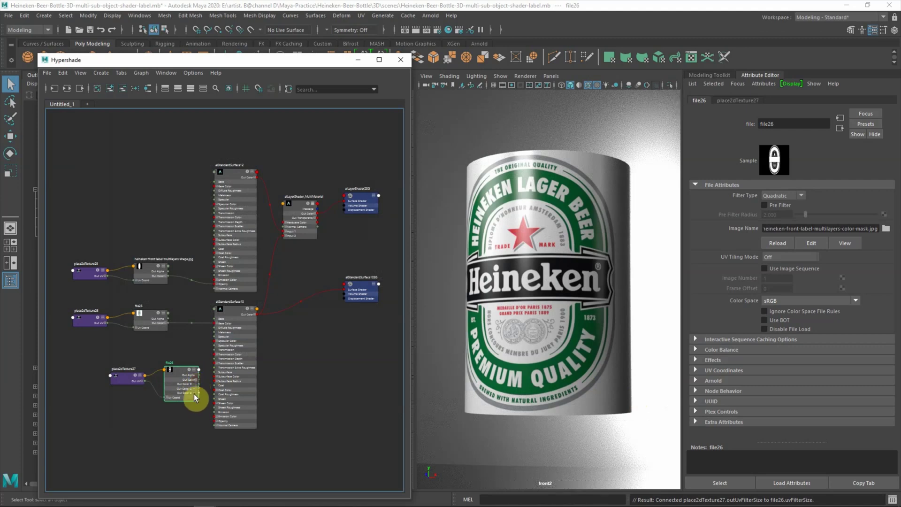
pyautogui.scroll(-1, 242, 302)
pyautogui.keyDown('alt'); pyautogui.moveTo(243, 302); pyautogui.dragTo(271, 408, button='right'); pyautogui.keyUp('alt')
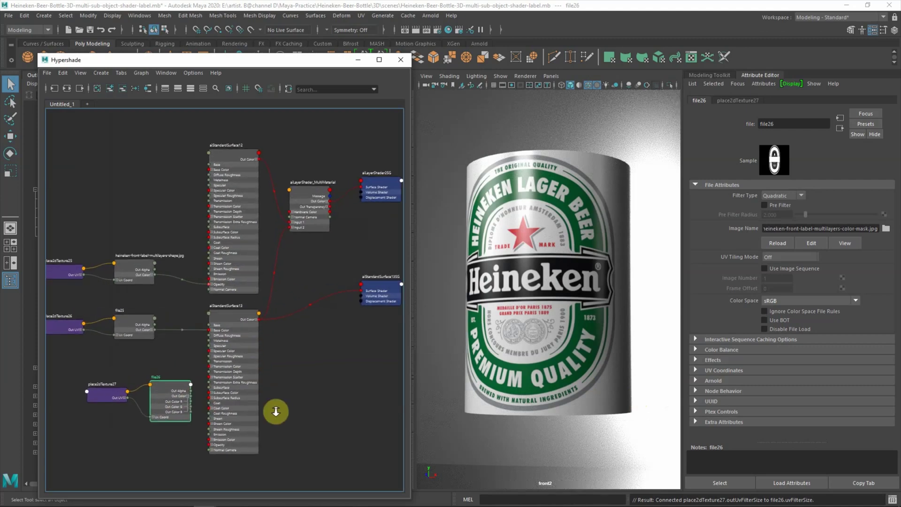
# - Connect file26's Out Color R to aiLayerShader_MultiMaterial's mix2 to mask the Solid_Color layer
pyautogui.moveTo(186, 410); pyautogui.dragTo(292, 181)
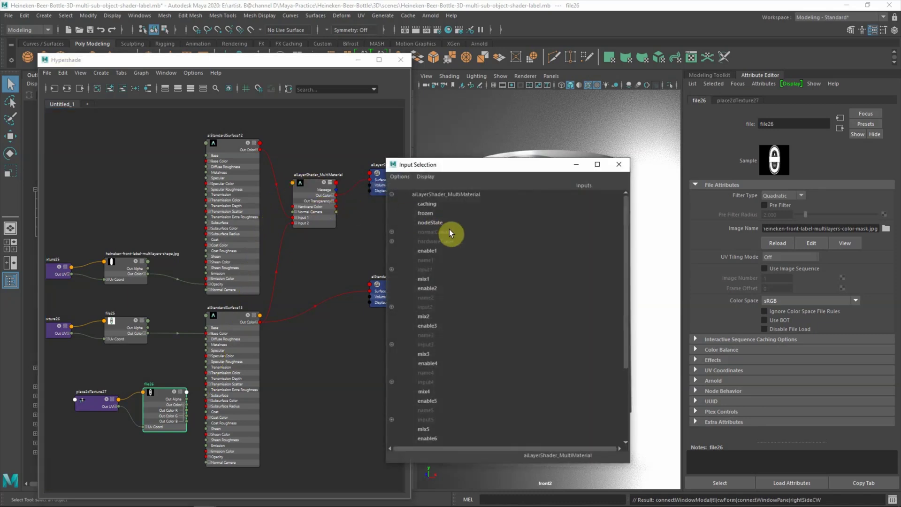
pyautogui.click(422, 316)
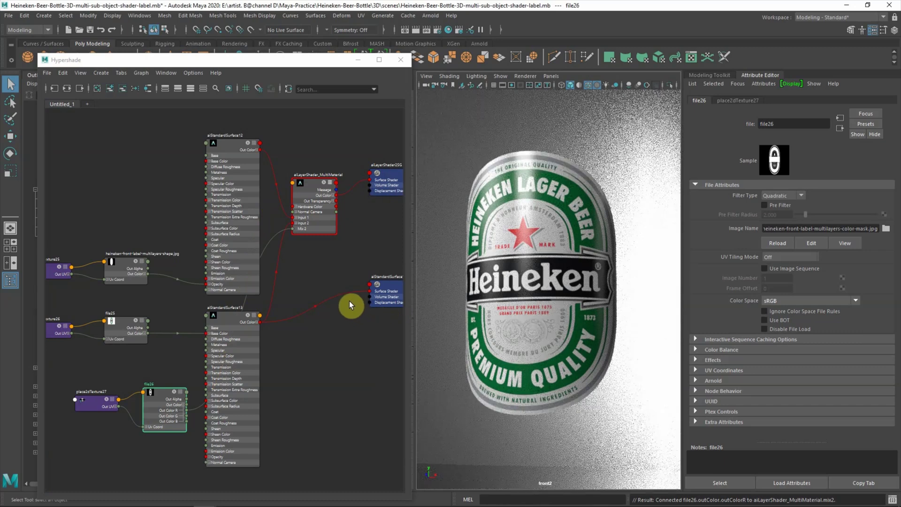
pyautogui.moveTo(145, 404); pyautogui.dragTo(153, 393)
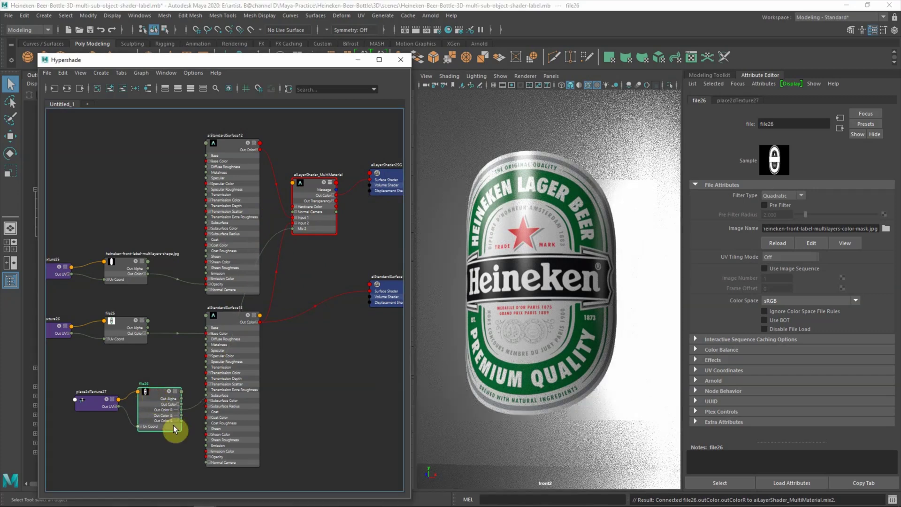
pyautogui.click(317, 183)
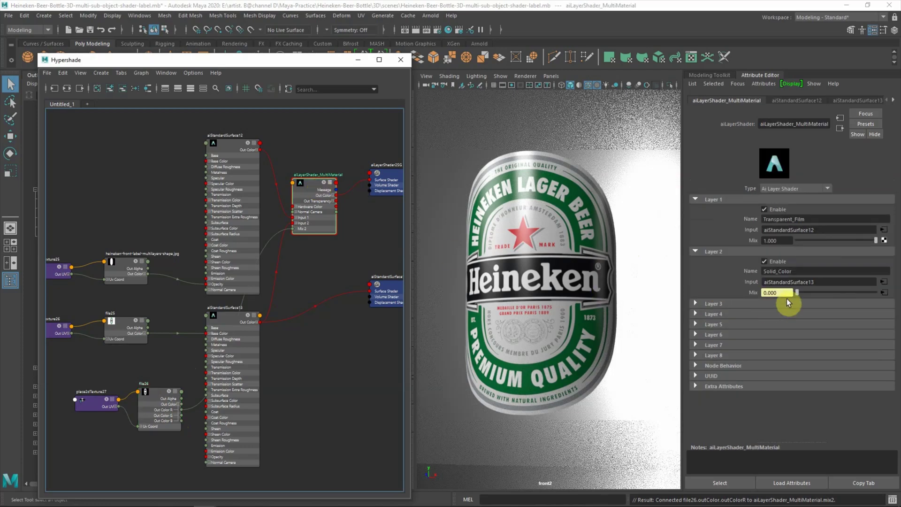
# - Compare with Layer 2 toggled off and on, then give aiStandardSurface12 the Thin_Plastic preset
pyautogui.click(764, 261)
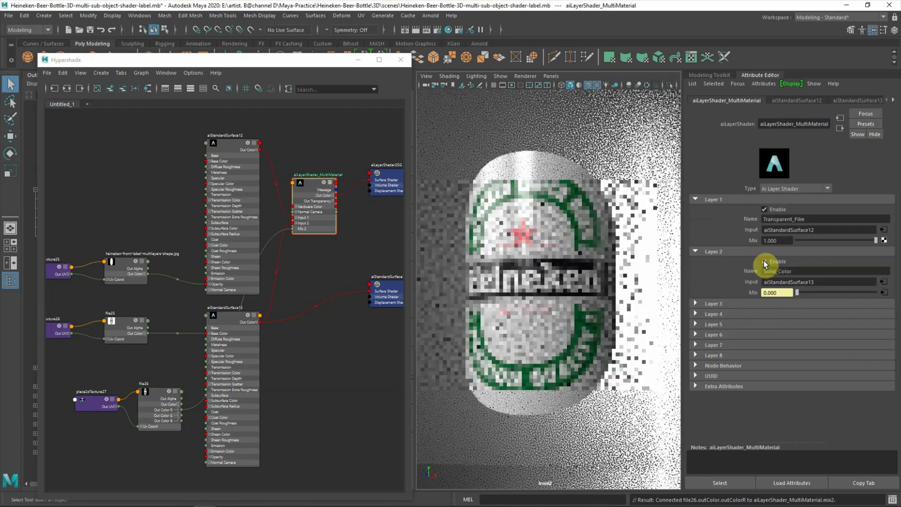
pyautogui.click(764, 261)
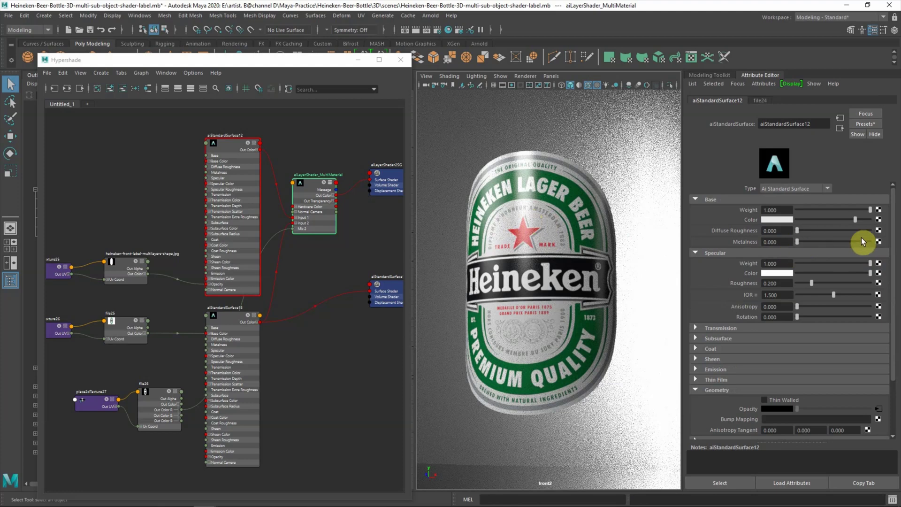
pyautogui.click(855, 123)
pyautogui.moveTo(808, 382)
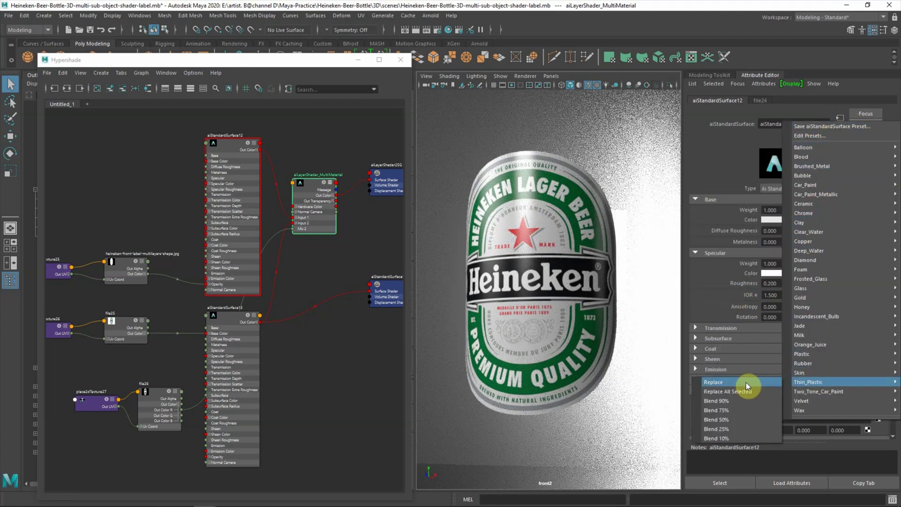
pyautogui.click(746, 382)
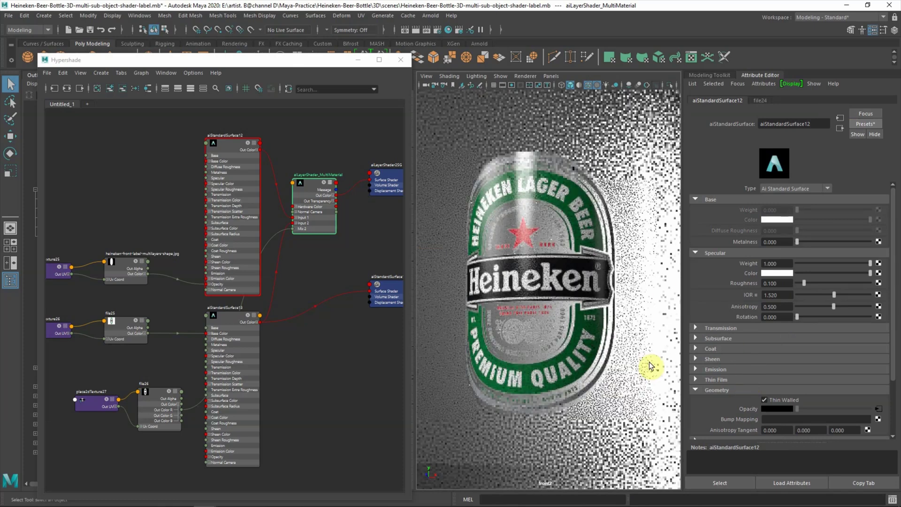
pyautogui.click(329, 417)
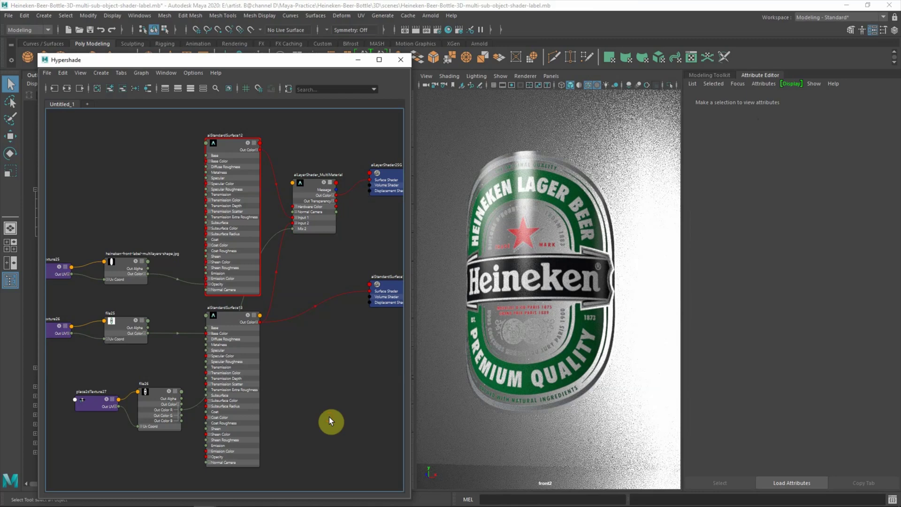
# - Enable the layer shader's Layer 3 and name it metallic-foil
pyautogui.click(310, 179)
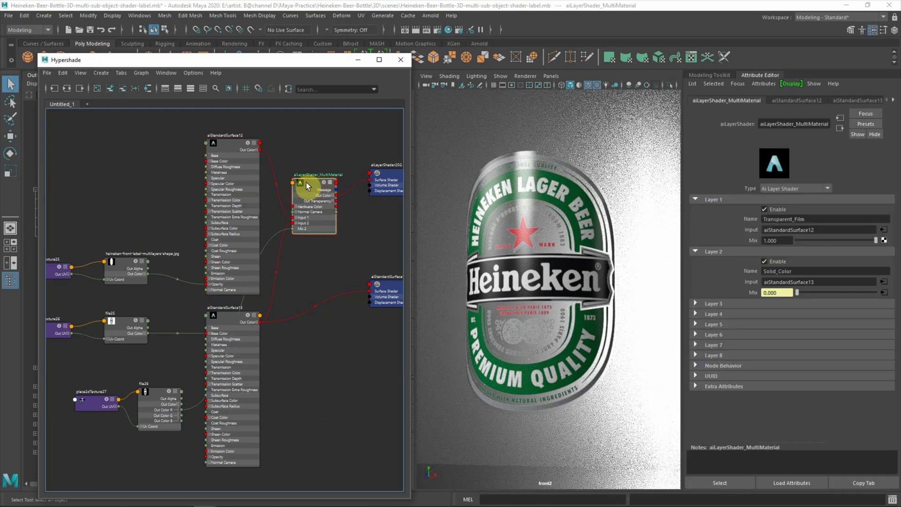
pyautogui.click(695, 305)
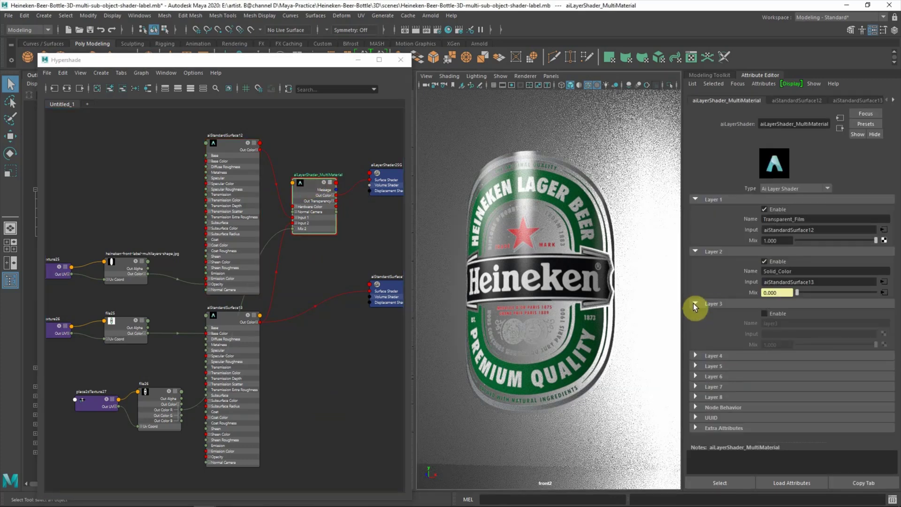
pyautogui.click(771, 314)
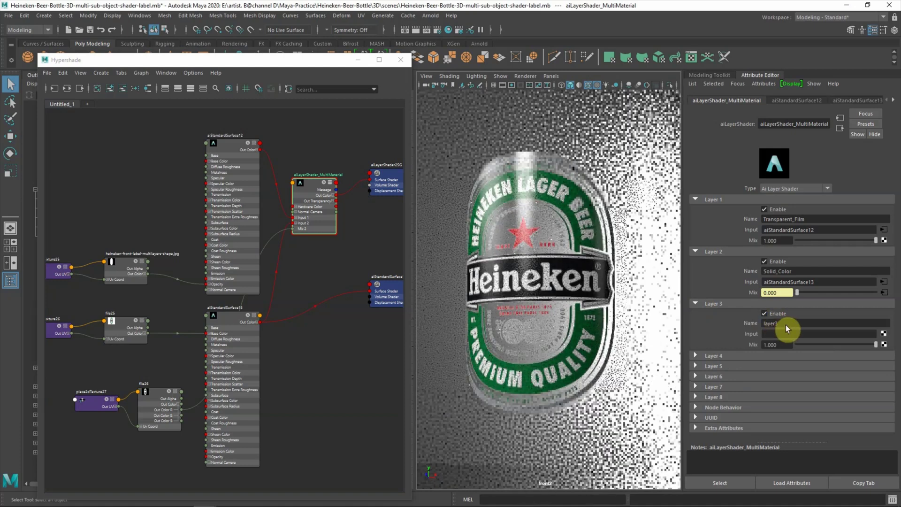
pyautogui.click(786, 324)
pyautogui.write('metal')
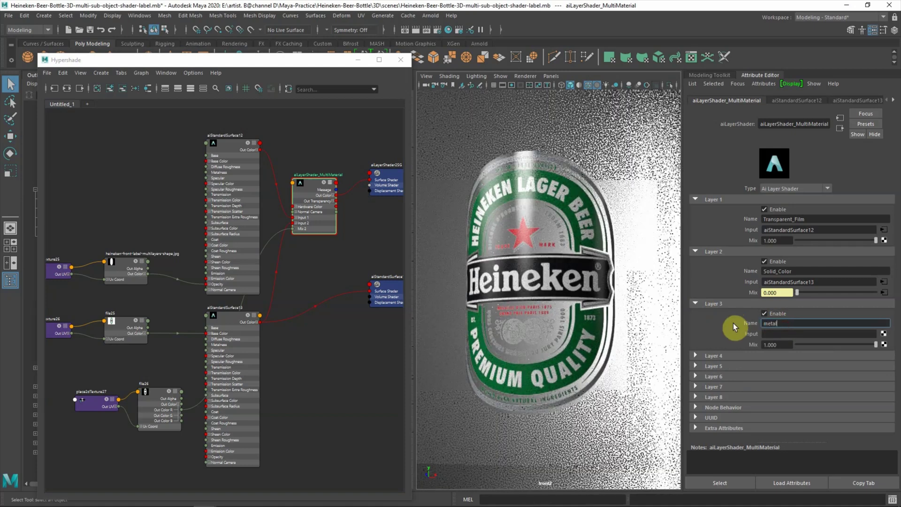
pyautogui.write('lic-foil')
pyautogui.press('Return')
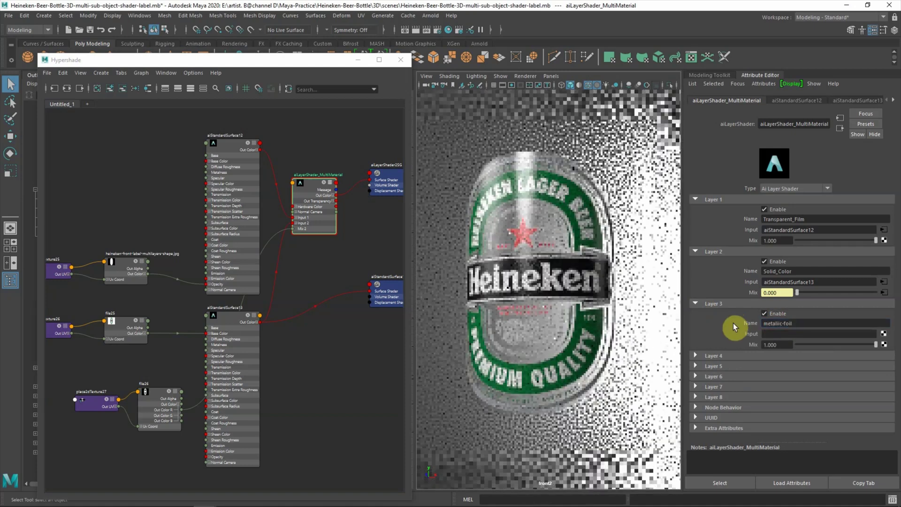
# - Correct the Layer 3 name to metallic_foil and start a new render node for its input
pyautogui.click(794, 324)
pyautogui.write('metallic_foil')
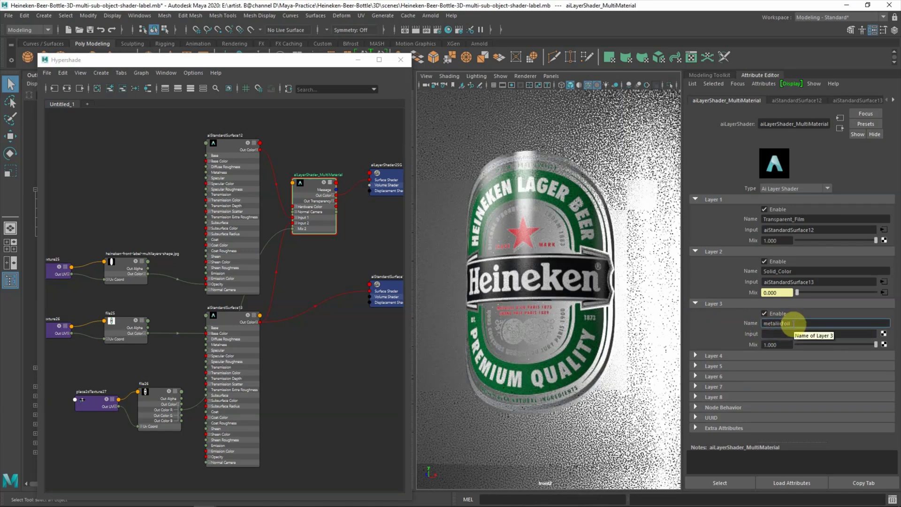
pyautogui.click(884, 333)
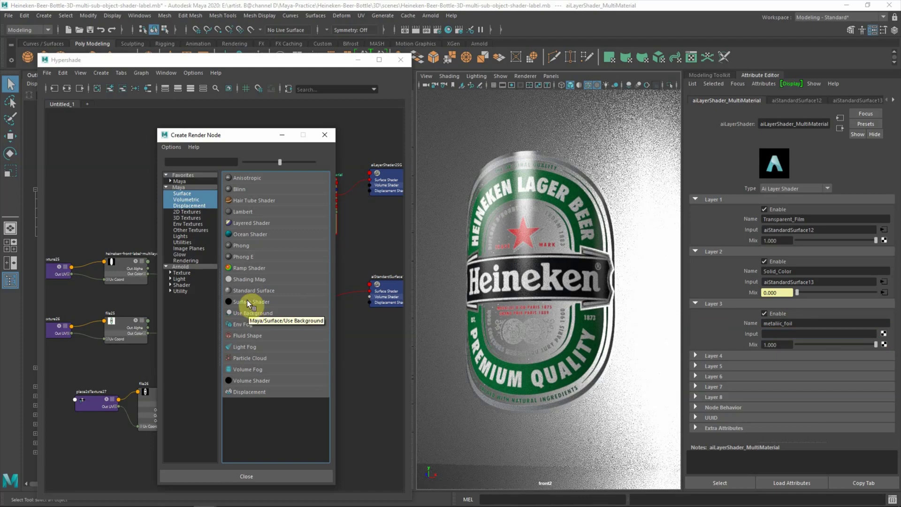
# - Create an Arnold aiStandardSurface for Layer 3 and apply the Brushed_Metal preset
pyautogui.click(182, 284)
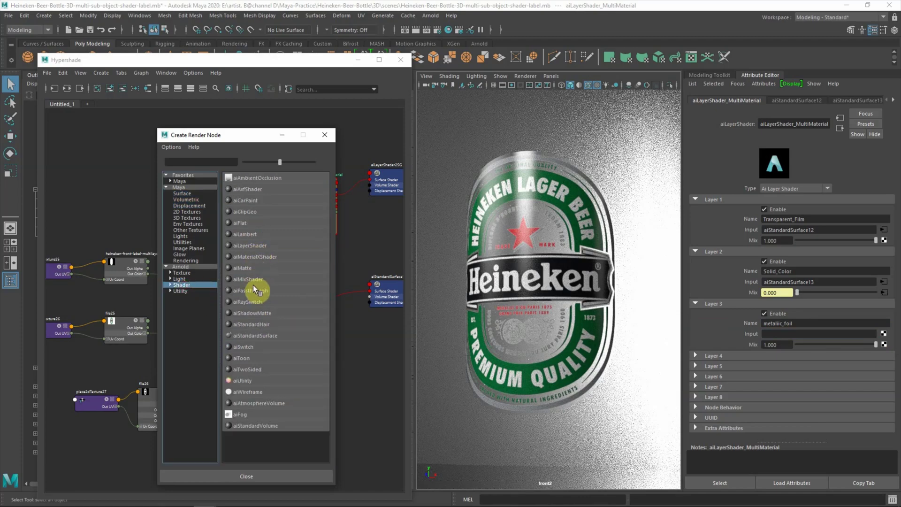
pyautogui.click(245, 334)
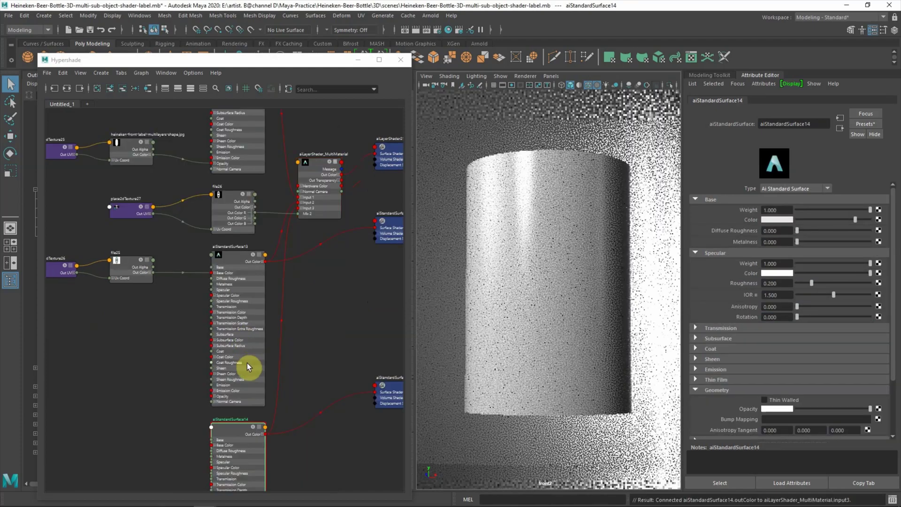
pyautogui.click(859, 123)
pyautogui.moveTo(811, 169)
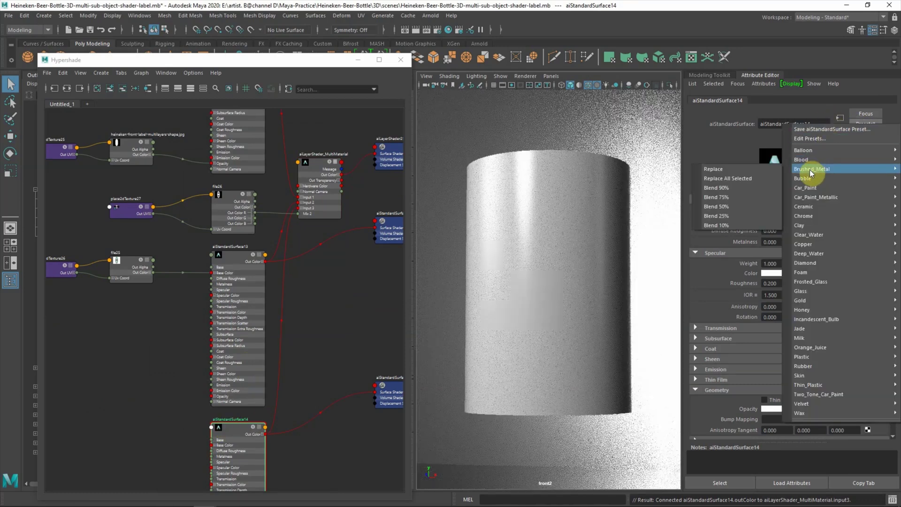
pyautogui.click(745, 169)
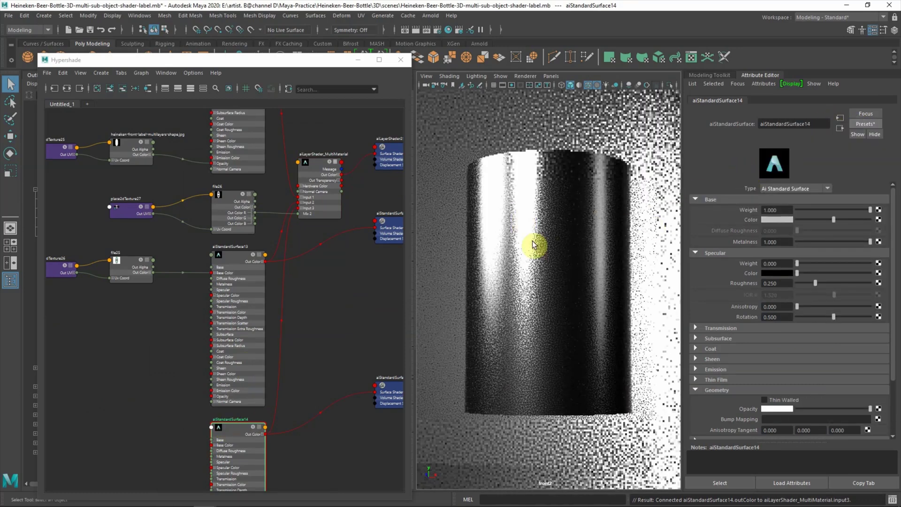
# - Adjust the metal's base colour, set metalness to 0.935 and specular roughness to about 0.43
pyautogui.moveTo(832, 219); pyautogui.dragTo(823, 221)
pyautogui.click(845, 220)
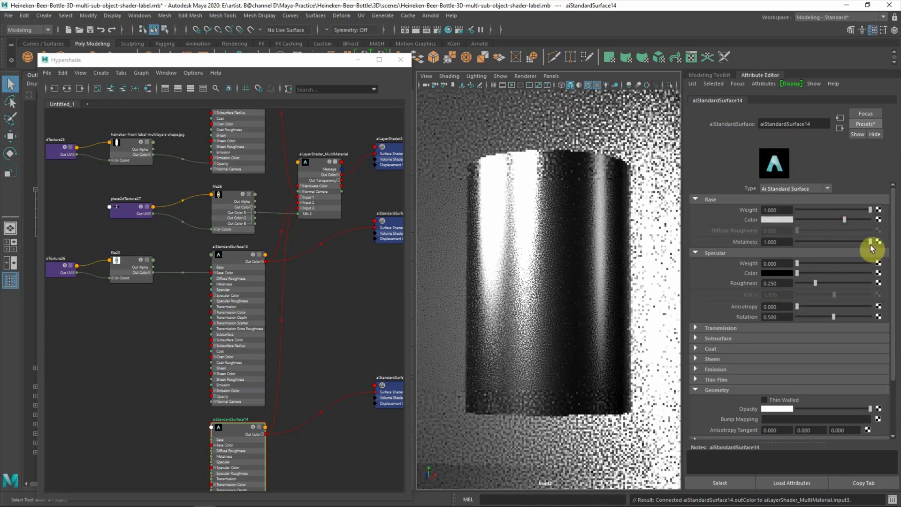
pyautogui.moveTo(871, 242); pyautogui.dragTo(866, 242)
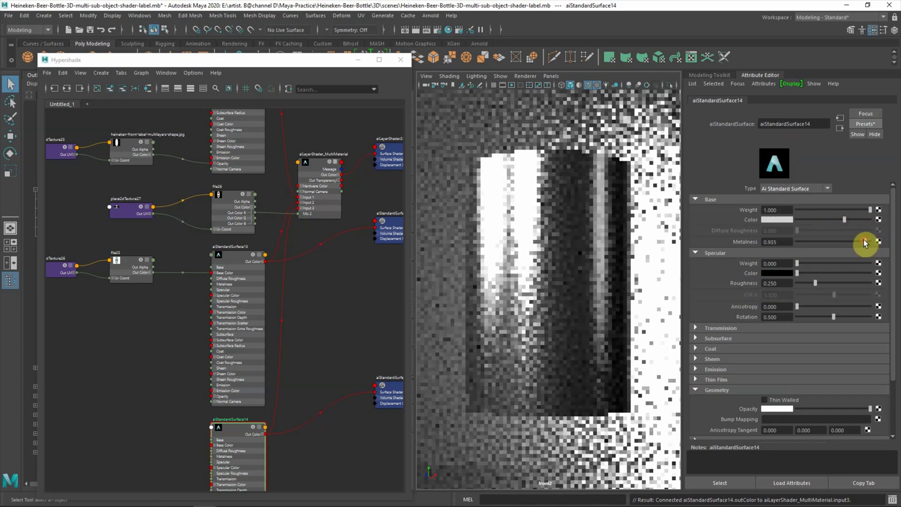
pyautogui.moveTo(816, 283)
pyautogui.mouseDown()
pyautogui.moveTo(808, 284)
pyautogui.moveTo(826, 283)
pyautogui.mouseUp()
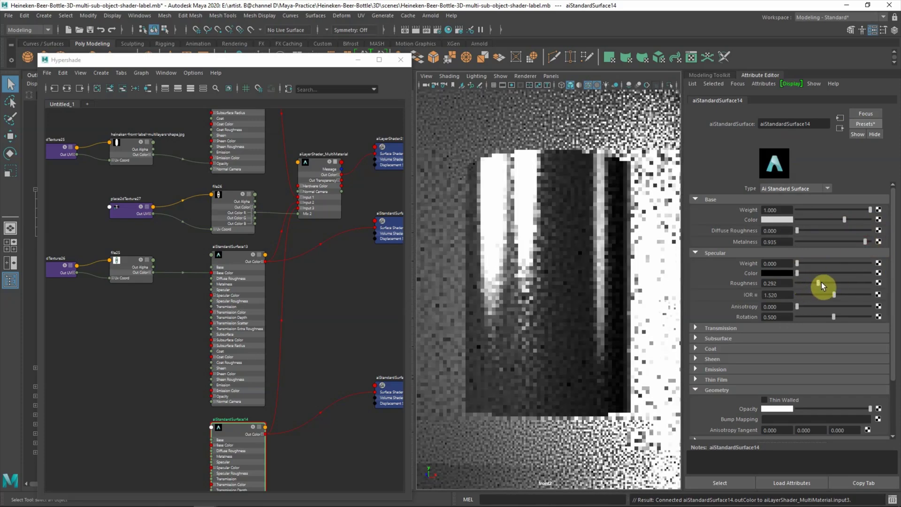
pyautogui.moveTo(827, 283); pyautogui.dragTo(827, 282)
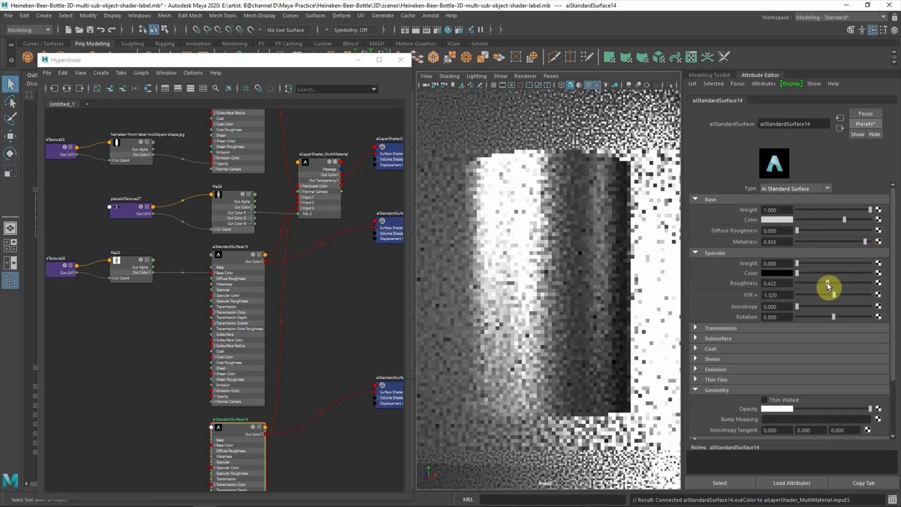
pyautogui.click(231, 429)
# - Preview Layer 3's mix, then create a File node loading heineken-front-label-multilayers-metallic-foil.jpg
pyautogui.click(330, 169)
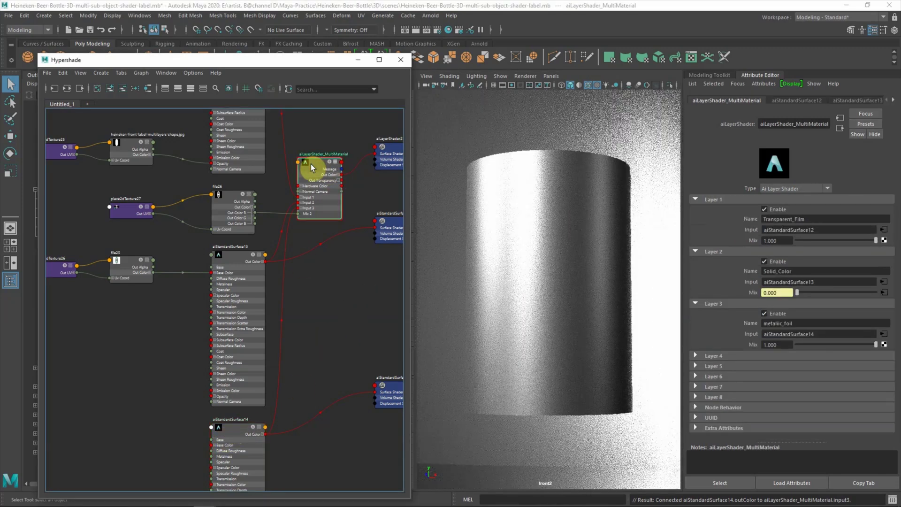
pyautogui.moveTo(876, 345)
pyautogui.mouseDown()
pyautogui.moveTo(797, 345)
pyautogui.moveTo(880, 346)
pyautogui.mouseUp()
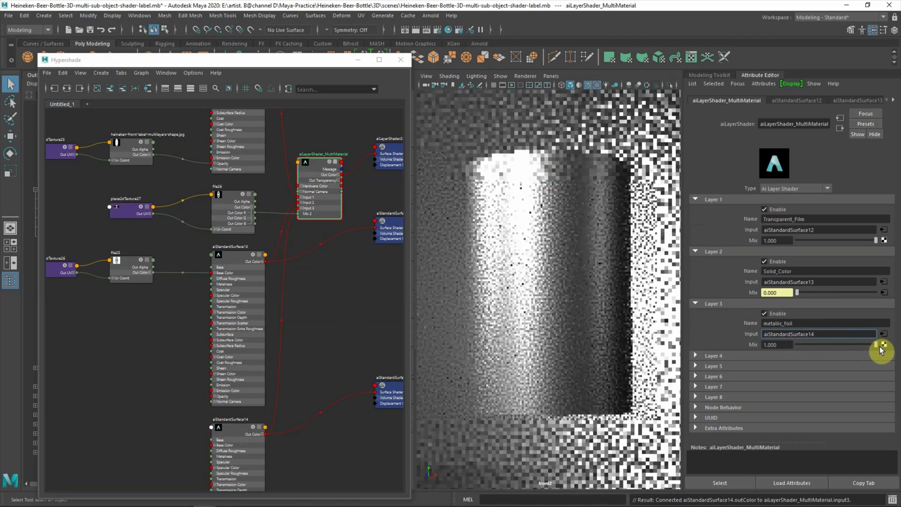
pyautogui.click(129, 343)
pyautogui.moveTo(129, 343); pyautogui.dragTo(129, 321, button='right')
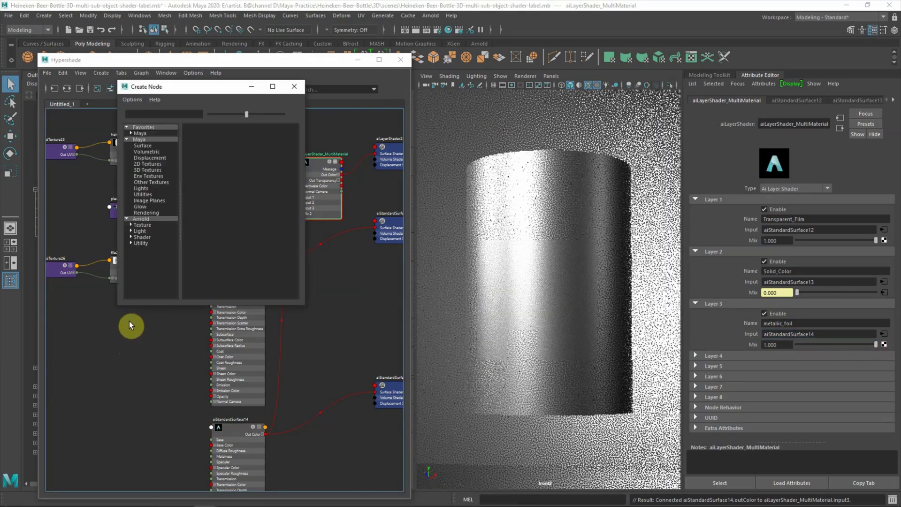
pyautogui.scroll(-8, 256, 176)
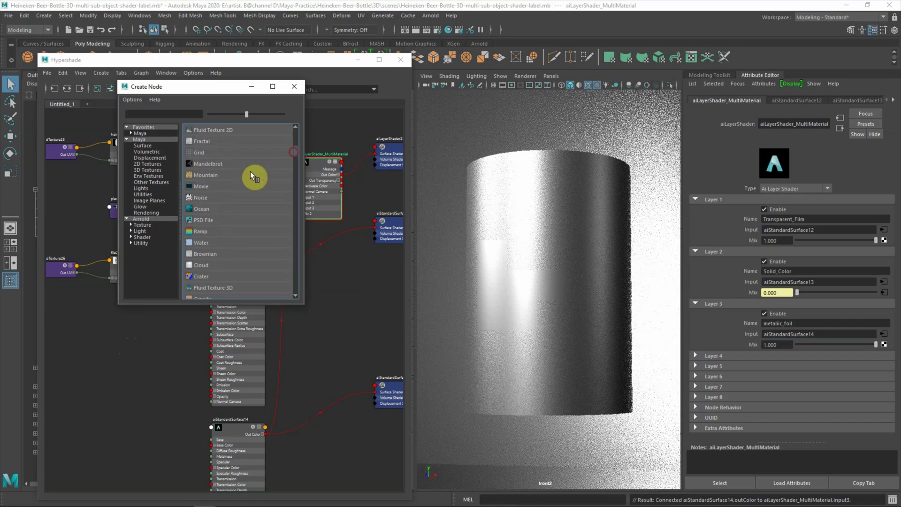
pyautogui.click(295, 127)
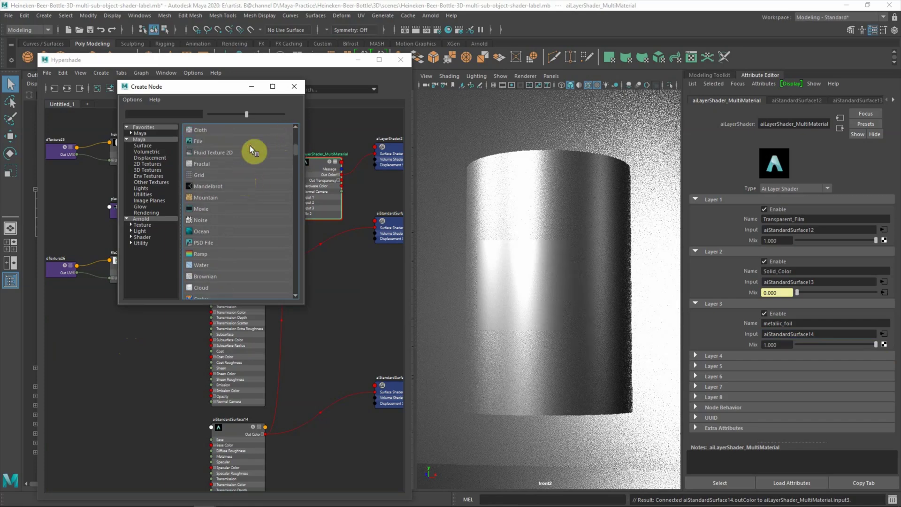
pyautogui.click(250, 146)
pyautogui.click(887, 229)
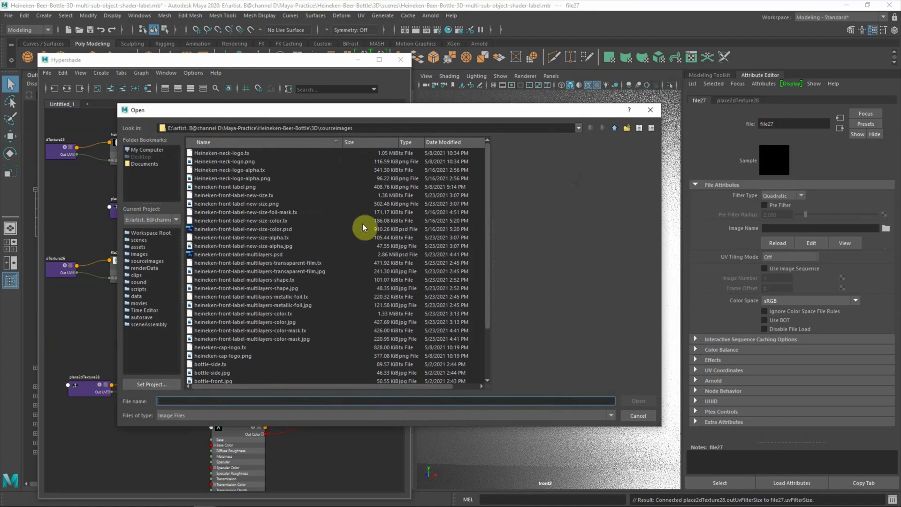
pyautogui.click(292, 306)
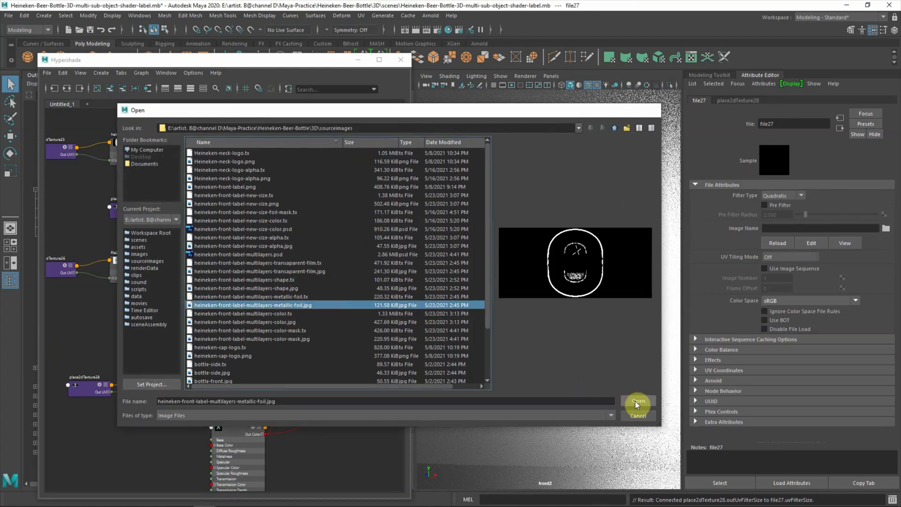
pyautogui.click(638, 401)
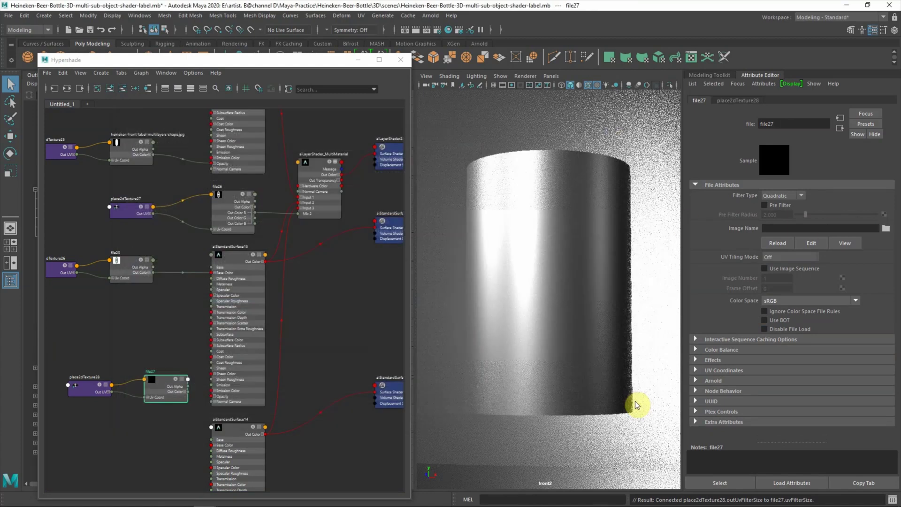
# - Wire file27's Out Color R into the layer shader's Layer 3 mix
pyautogui.click(183, 392)
pyautogui.moveTo(186, 399); pyautogui.dragTo(297, 162)
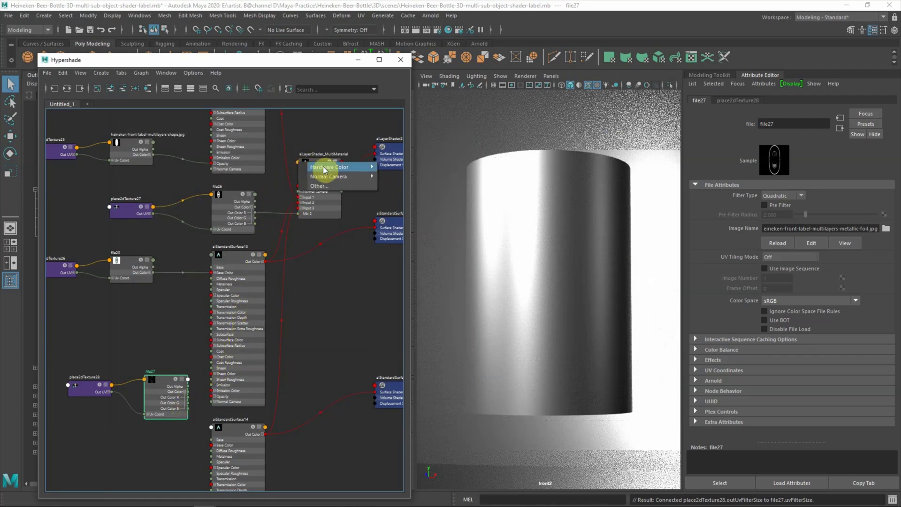
pyautogui.click(424, 356)
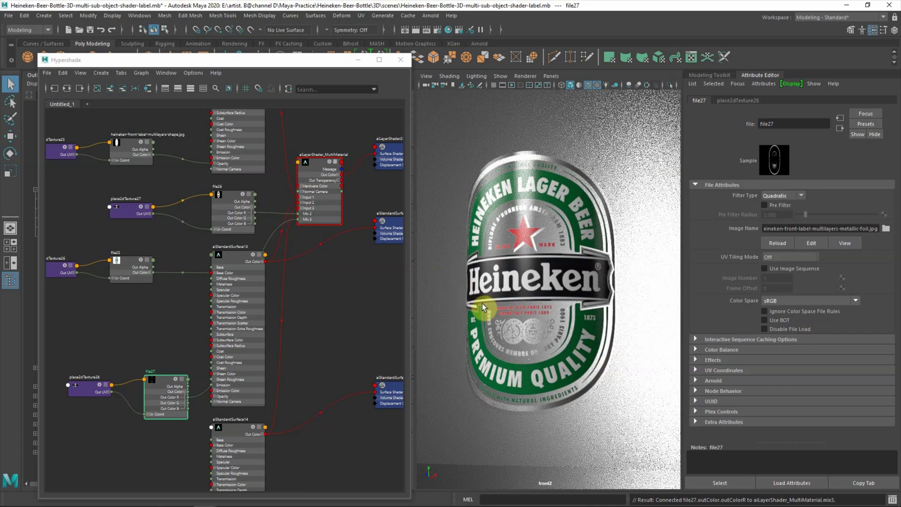
pyautogui.click(402, 61)
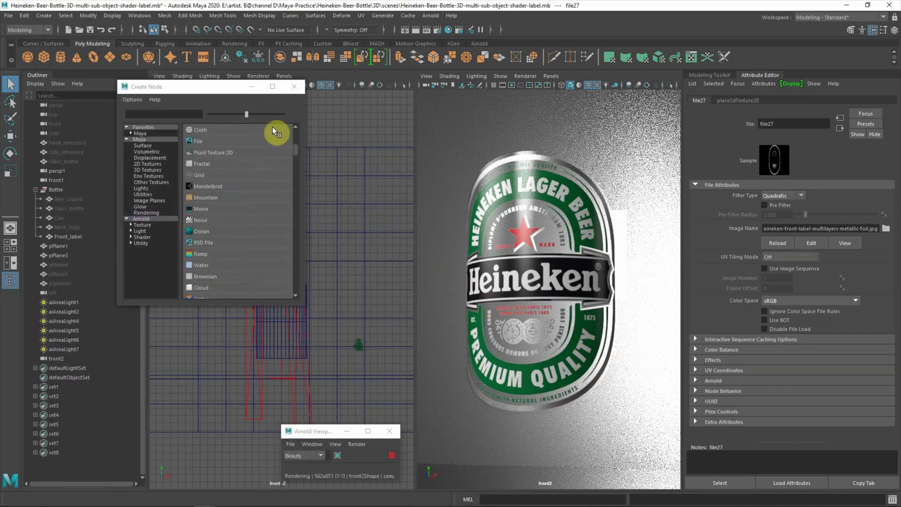
# - Switch the left panel to the top view and zoom out to show the lights
pyautogui.scroll(1, 242, 145)
pyautogui.click(285, 77)
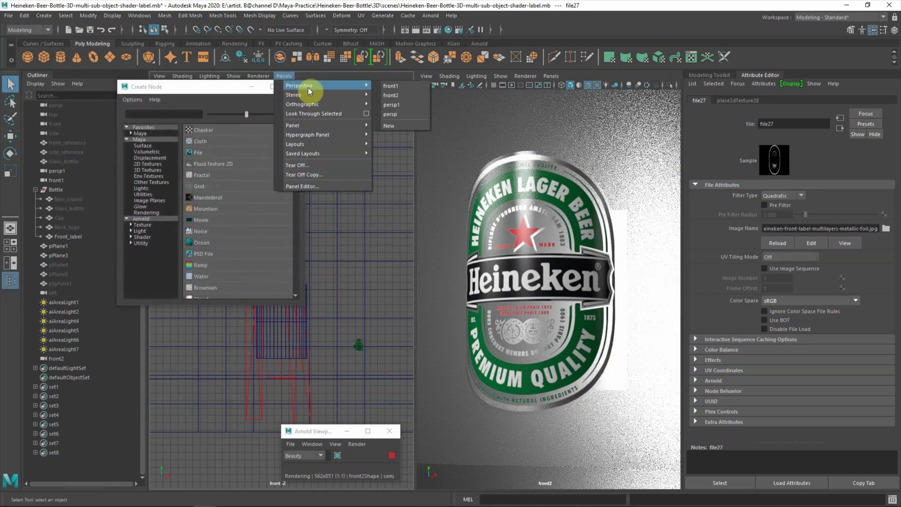
pyautogui.moveTo(303, 105)
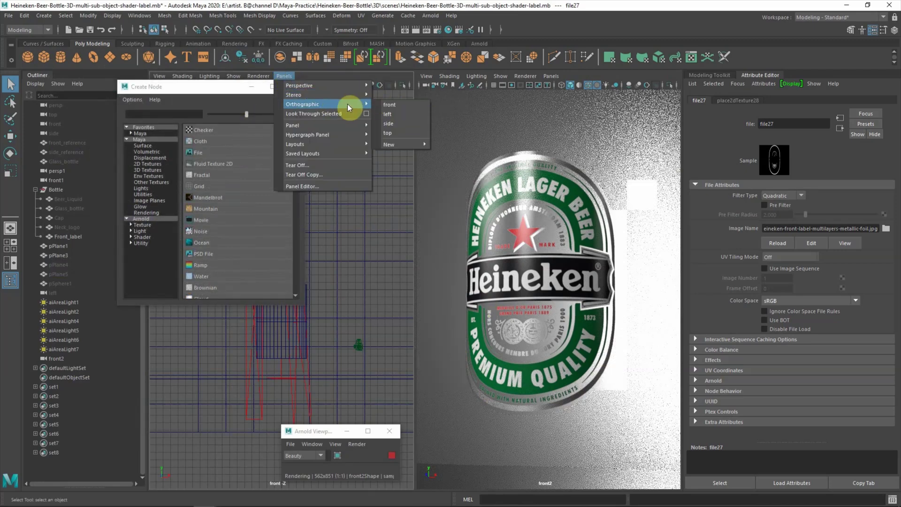
pyautogui.click(388, 133)
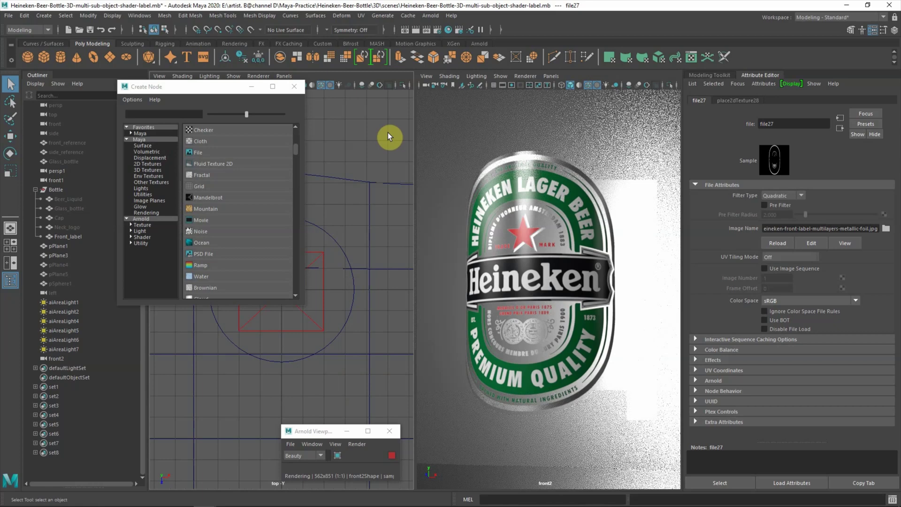
pyautogui.click(295, 86)
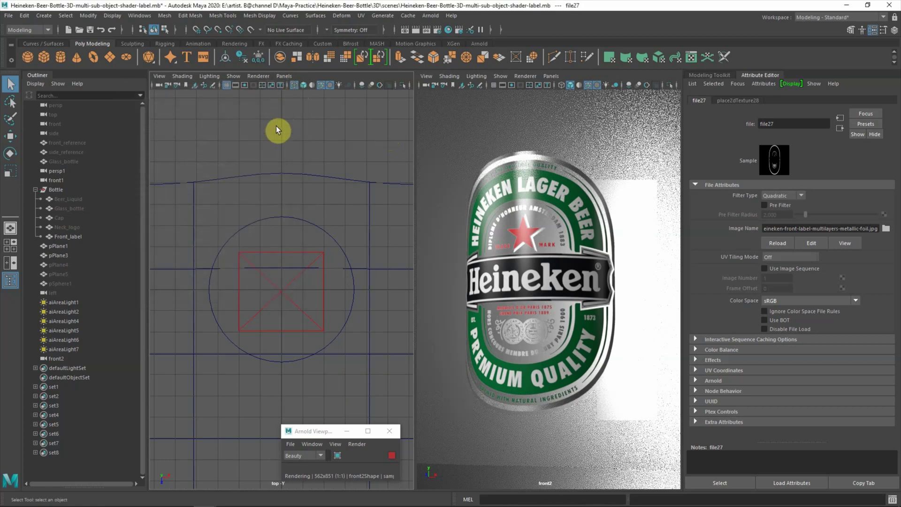
pyautogui.scroll(-2, 258, 157)
pyautogui.scroll(-2, 292, 209)
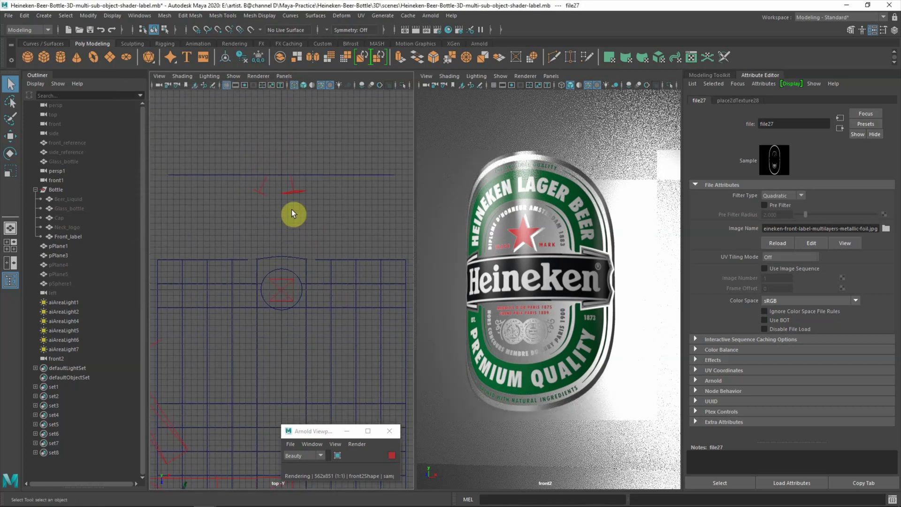
pyautogui.scroll(-1, 292, 210)
pyautogui.scroll(-2, 275, 193)
pyautogui.scroll(-2, 273, 186)
pyautogui.scroll(2, 300, 282)
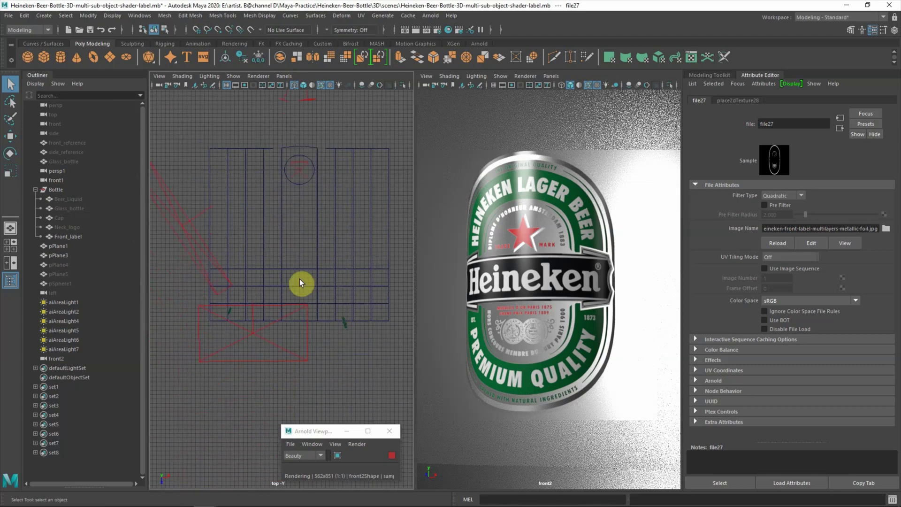
# - Move aiAreaLight2 upward and slightly to the right in the top view
pyautogui.click(262, 345)
pyautogui.press('w')
pyautogui.click(183, 256)
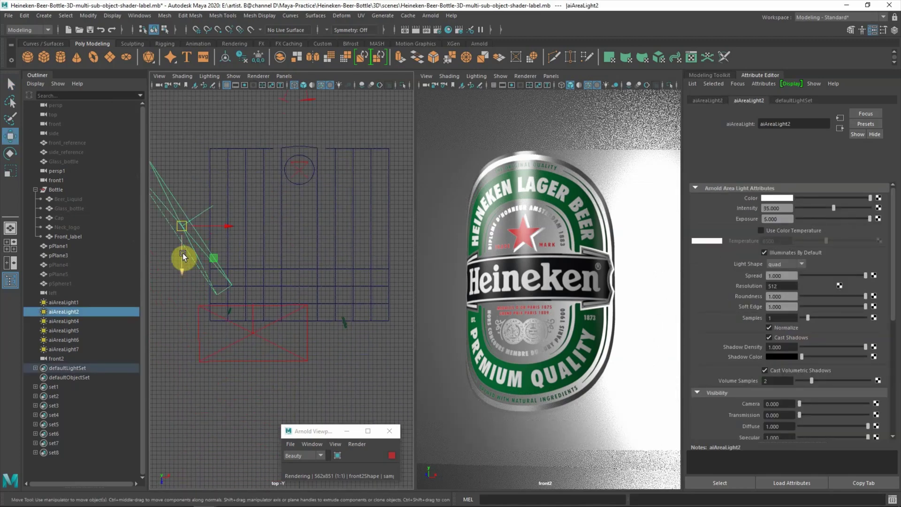
pyautogui.moveTo(183, 256); pyautogui.dragTo(176, 230)
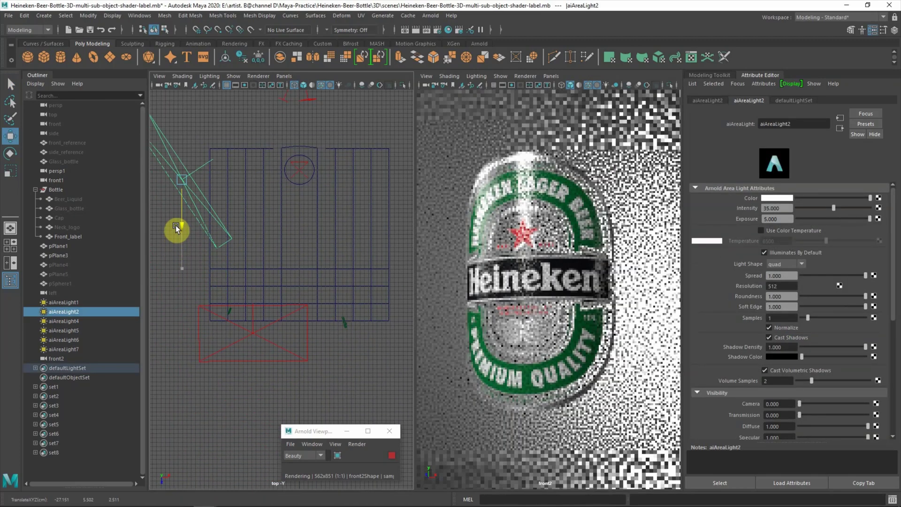
pyautogui.moveTo(227, 199); pyautogui.dragTo(224, 178)
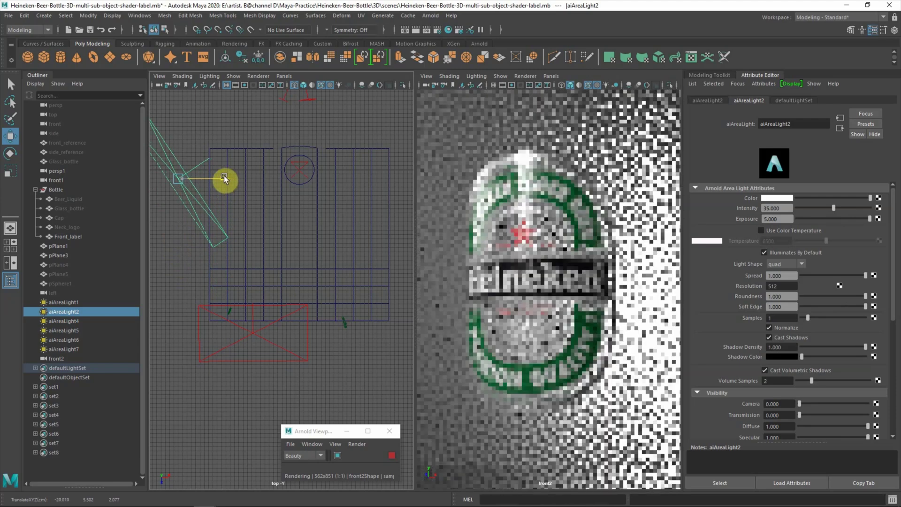
pyautogui.click(221, 120)
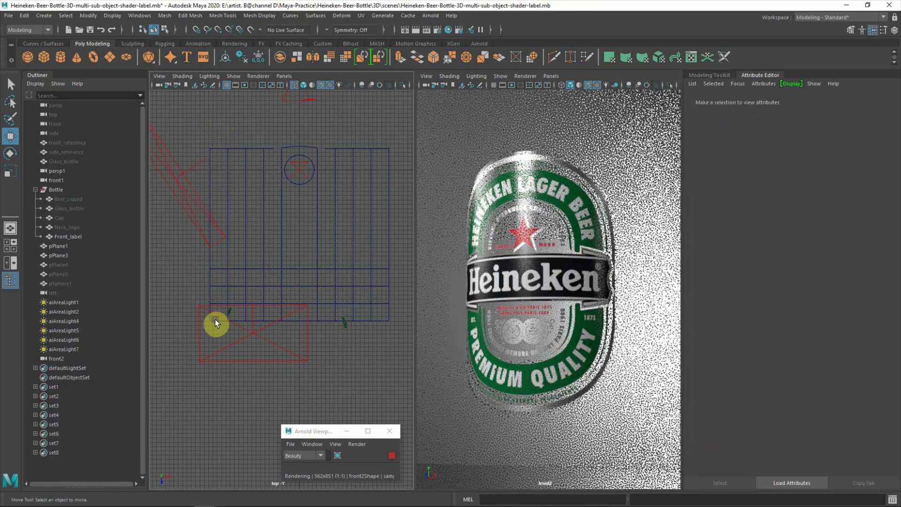
pyautogui.click(283, 76)
pyautogui.moveTo(296, 143)
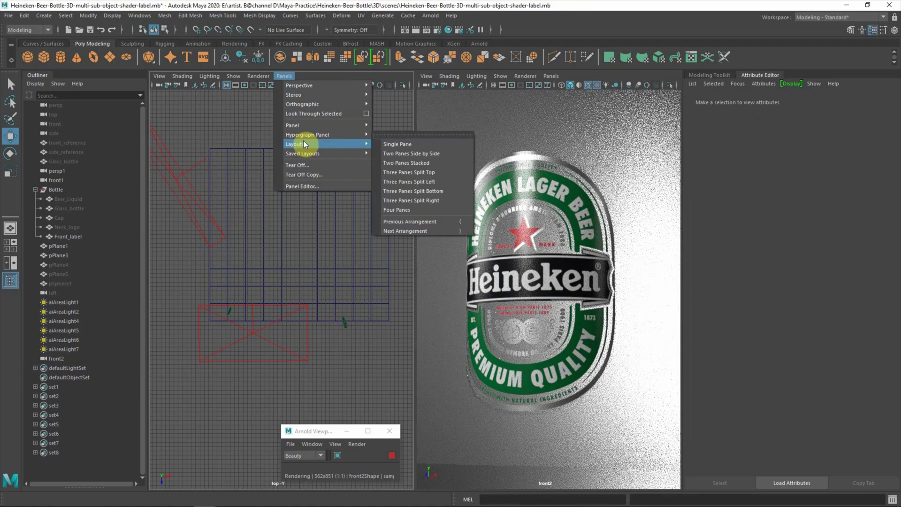
# - In a front orthographic view, scale aiAreaLight2 and aiAreaLight4 taller, then tumble the front2 camera
pyautogui.click(390, 105)
pyautogui.scroll(-3, 293, 357)
pyautogui.keyDown('alt'); pyautogui.moveTo(246, 281); pyautogui.dragTo(296, 241, button='middle'); pyautogui.keyUp('alt')
pyautogui.click(205, 229)
pyautogui.press('r')
pyautogui.moveTo(213, 189); pyautogui.dragTo(270, 169)
pyautogui.click(270, 168)
pyautogui.moveTo(287, 173); pyautogui.dragTo(286, 140)
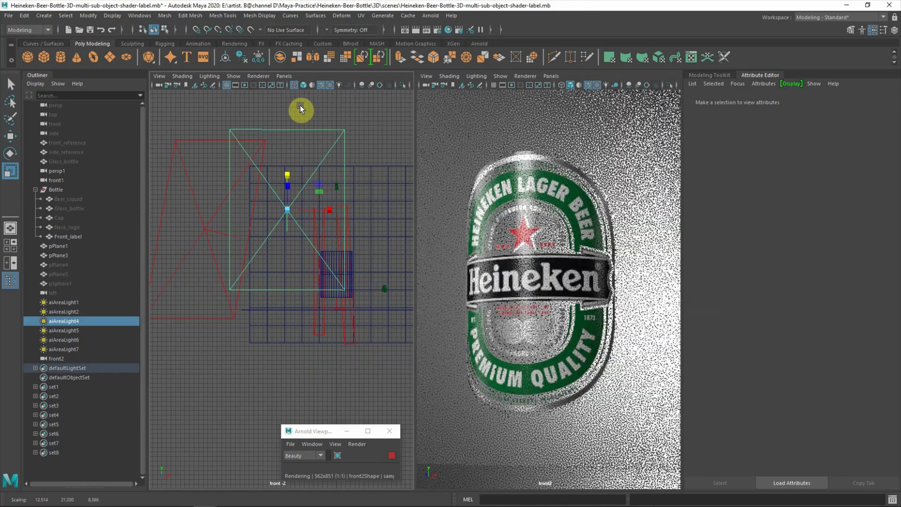
pyautogui.click(301, 109)
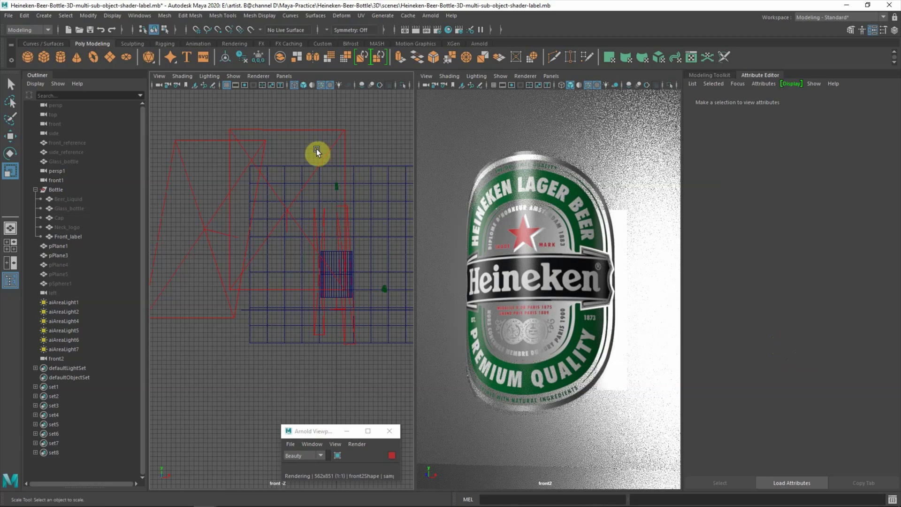
pyautogui.keyDown('alt'); pyautogui.moveTo(523, 278); pyautogui.dragTo(587, 285); pyautogui.keyUp('alt')
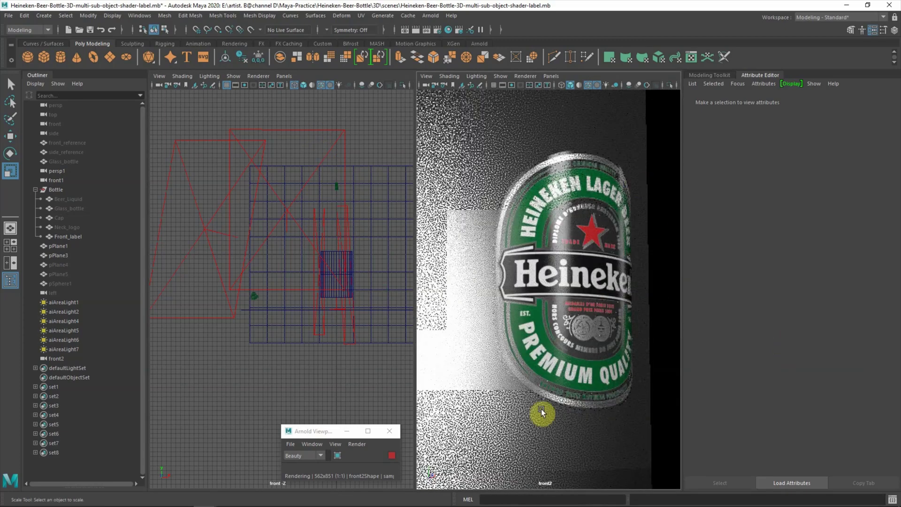
pyautogui.moveTo(648, 399)
pyautogui.keyDown('alt'); pyautogui.mouseDown()
pyautogui.moveTo(620, 373)
pyautogui.moveTo(559, 369)
pyautogui.mouseUp(); pyautogui.keyUp('alt')
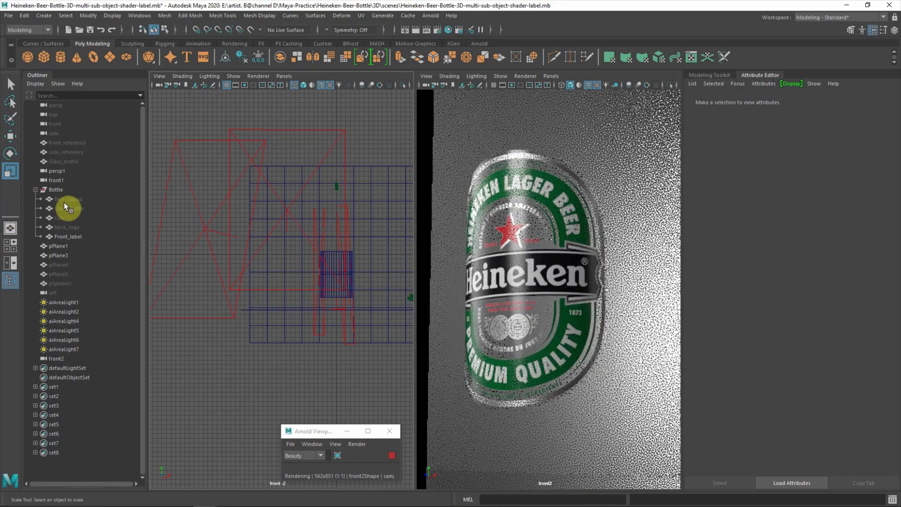
# - Select Beer_Liquid through Neck_logo in the Outliner and unhide them with H
pyautogui.click(63, 201)
pyautogui.keyDown('shift'); pyautogui.click(65, 230); pyautogui.keyUp('shift')
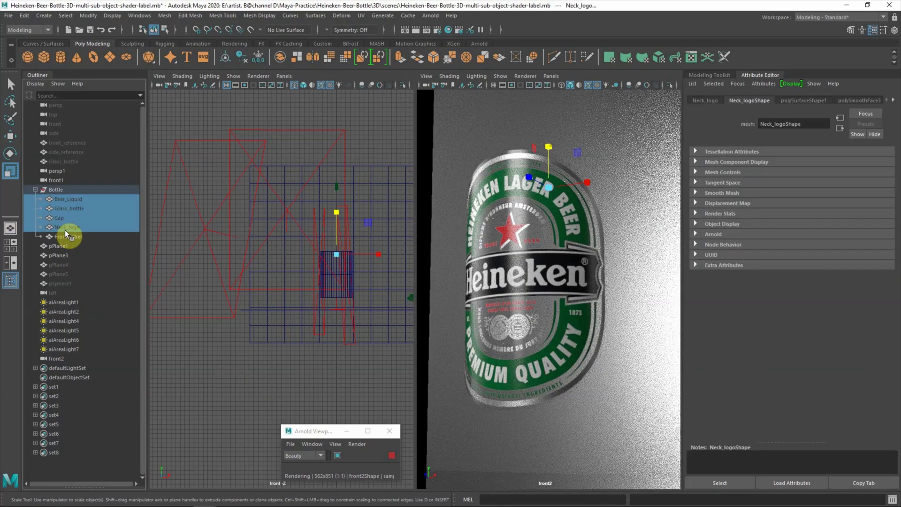
pyautogui.press('h')
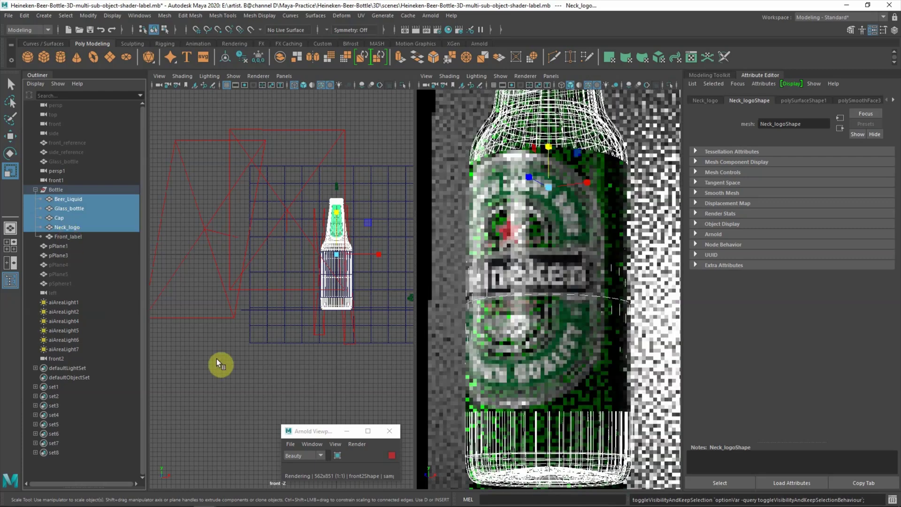
pyautogui.click(205, 374)
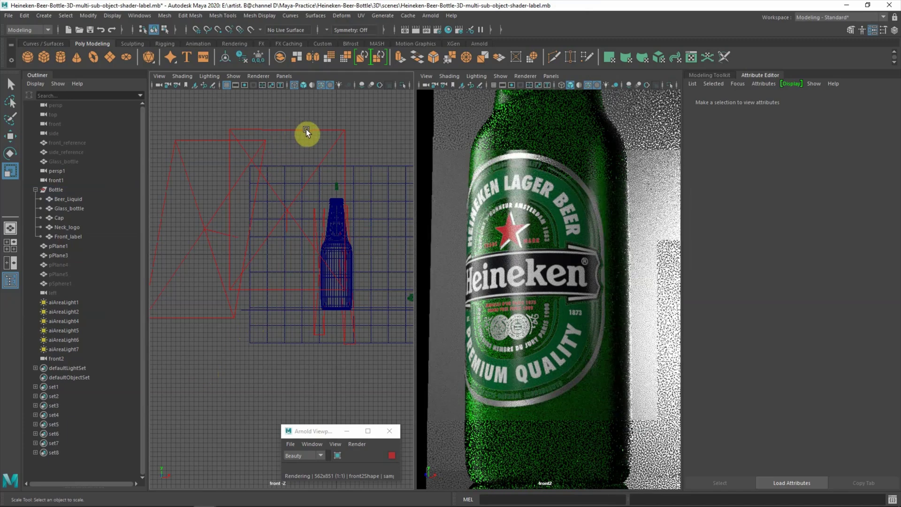
pyautogui.click(285, 76)
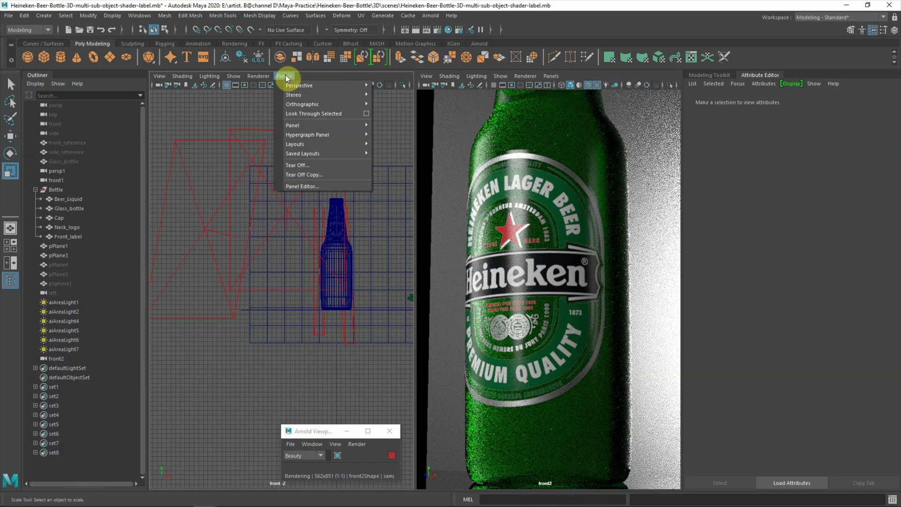
pyautogui.click(246, 397)
# - Switch the left view to Bottom and move aiAreaLight1 and aiAreaLight5 along X
pyautogui.press('space')
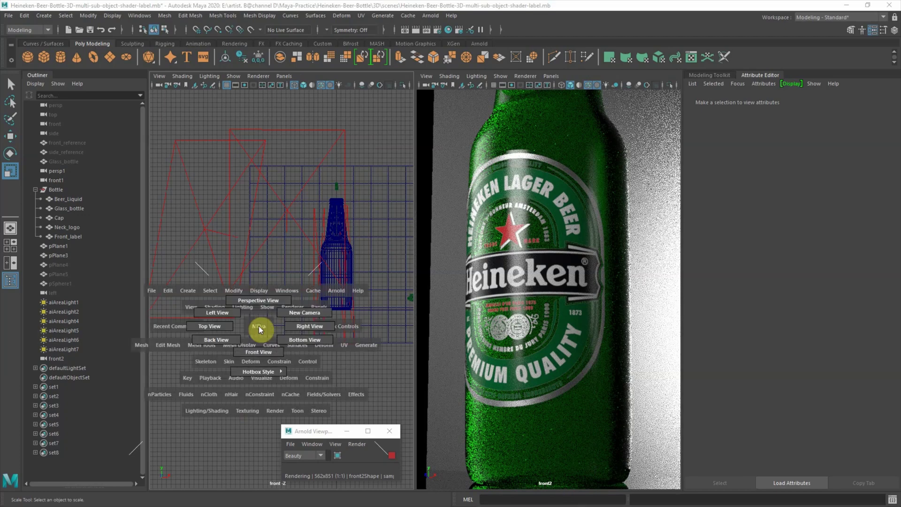
pyautogui.moveTo(212, 342); pyautogui.dragTo(303, 339)
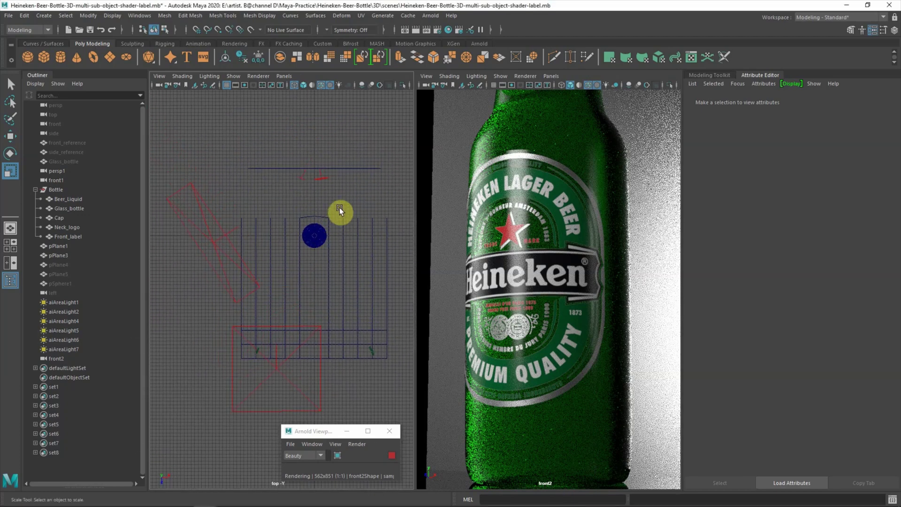
pyautogui.moveTo(292, 179); pyautogui.dragTo(292, 179)
pyautogui.press('w')
pyautogui.moveTo(362, 182); pyautogui.dragTo(338, 179)
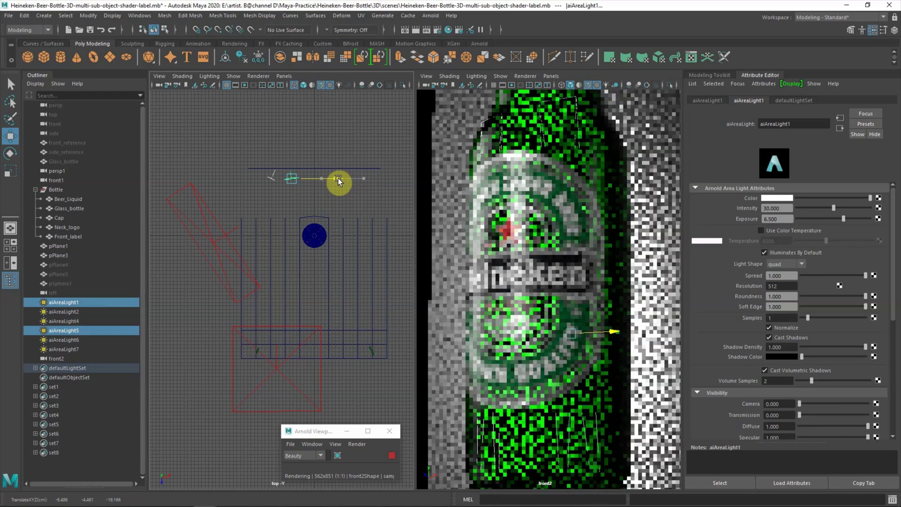
pyautogui.click(349, 123)
pyautogui.click(348, 120)
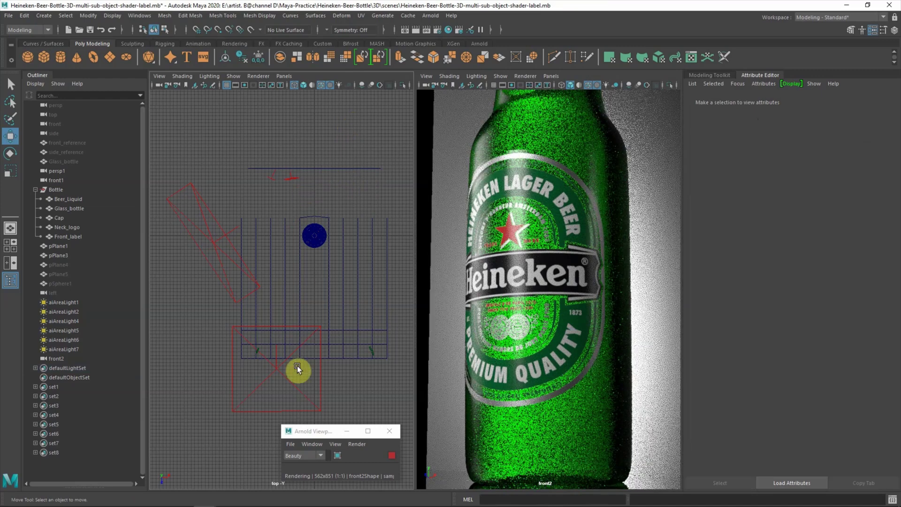
# - Move aiAreaLight4 right and down and widen it along X
pyautogui.click(283, 376)
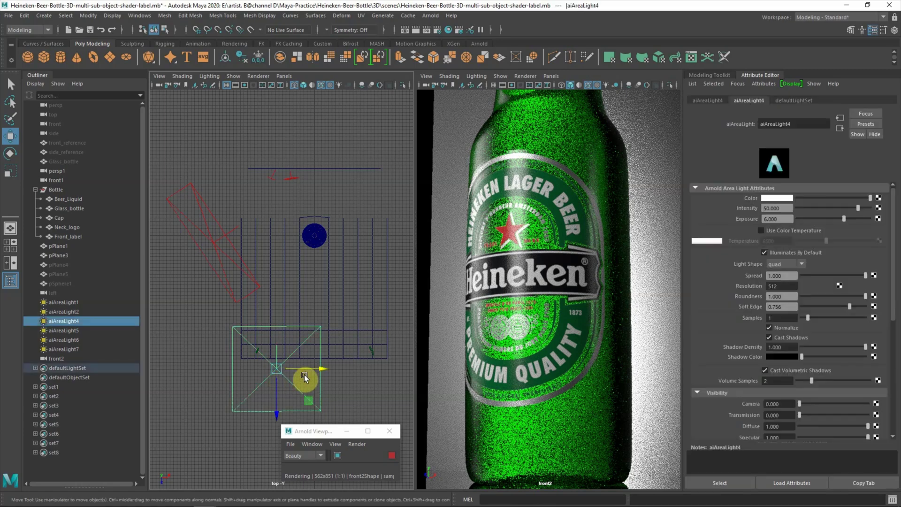
pyautogui.moveTo(328, 379); pyautogui.dragTo(380, 384)
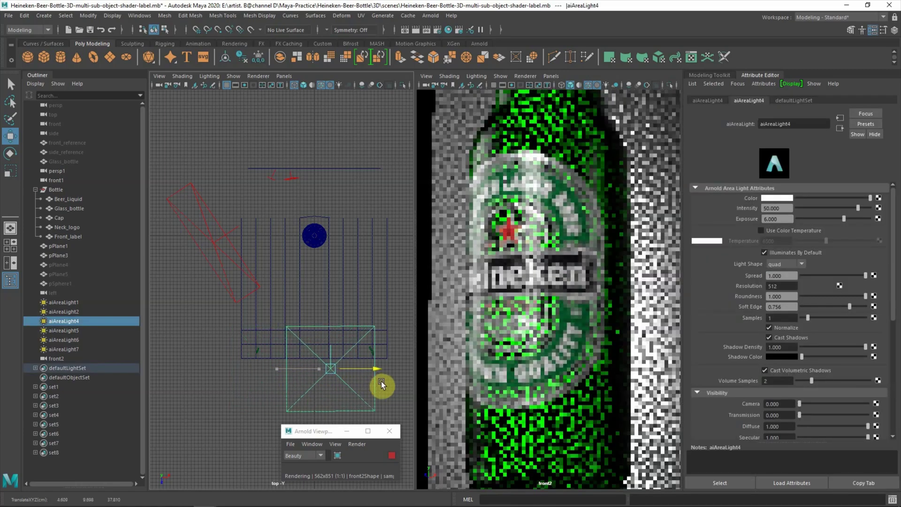
pyautogui.press('r')
pyautogui.moveTo(381, 369); pyautogui.dragTo(403, 374)
pyautogui.press('w')
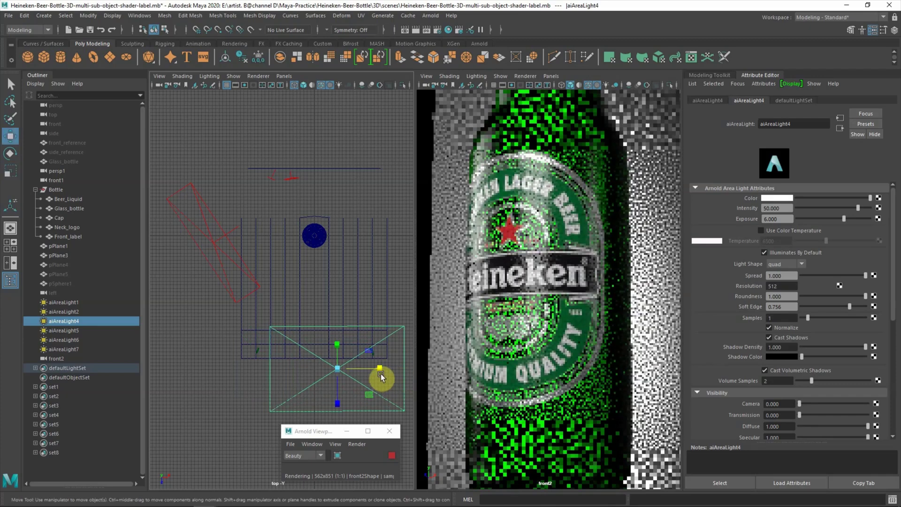
pyautogui.moveTo(393, 376); pyautogui.dragTo(396, 379)
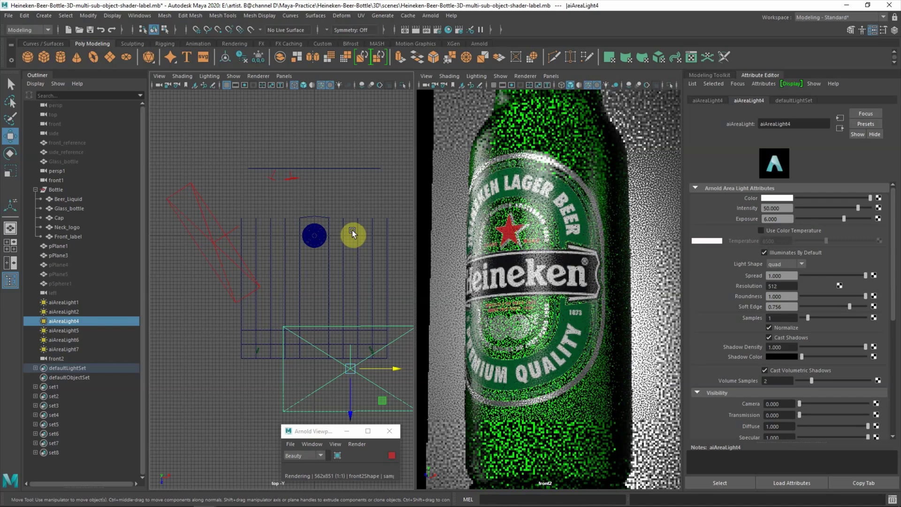
pyautogui.moveTo(353, 234)
pyautogui.mouseDown()
pyautogui.moveTo(397, 373)
pyautogui.moveTo(413, 373)
pyautogui.mouseUp()
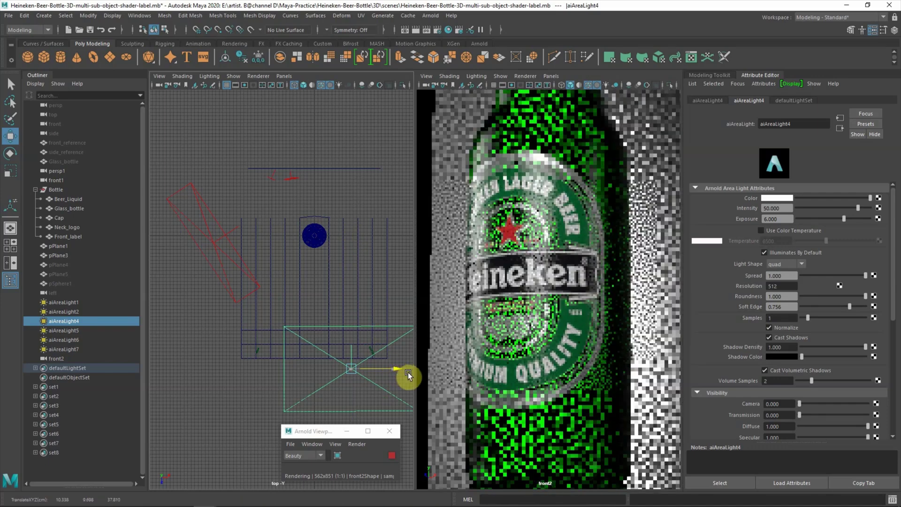
pyautogui.click(200, 312)
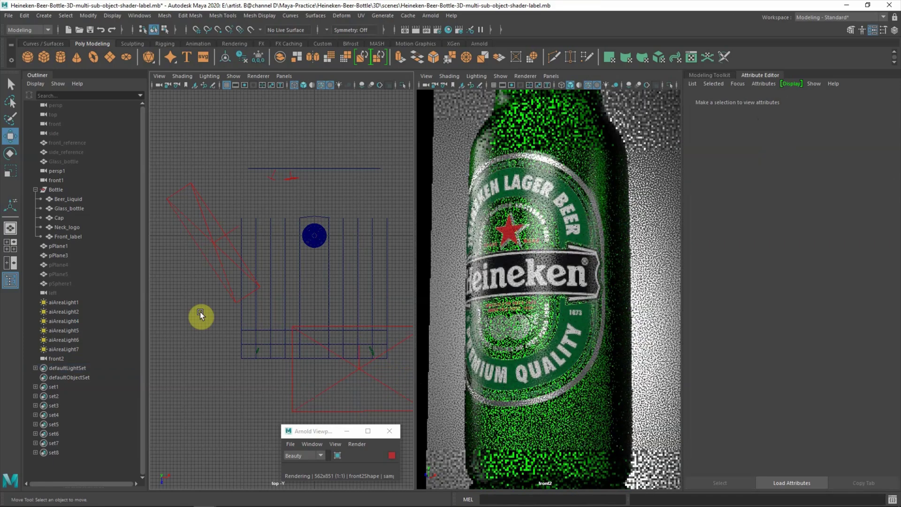